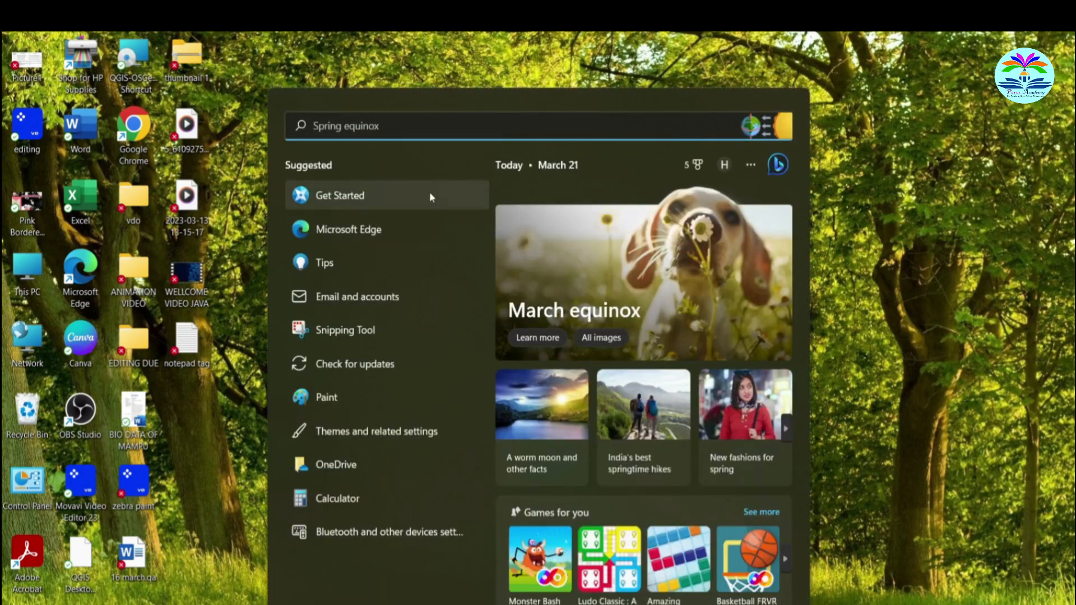
# - Search for the Paint app and open it
pyautogui.write('PAINT')
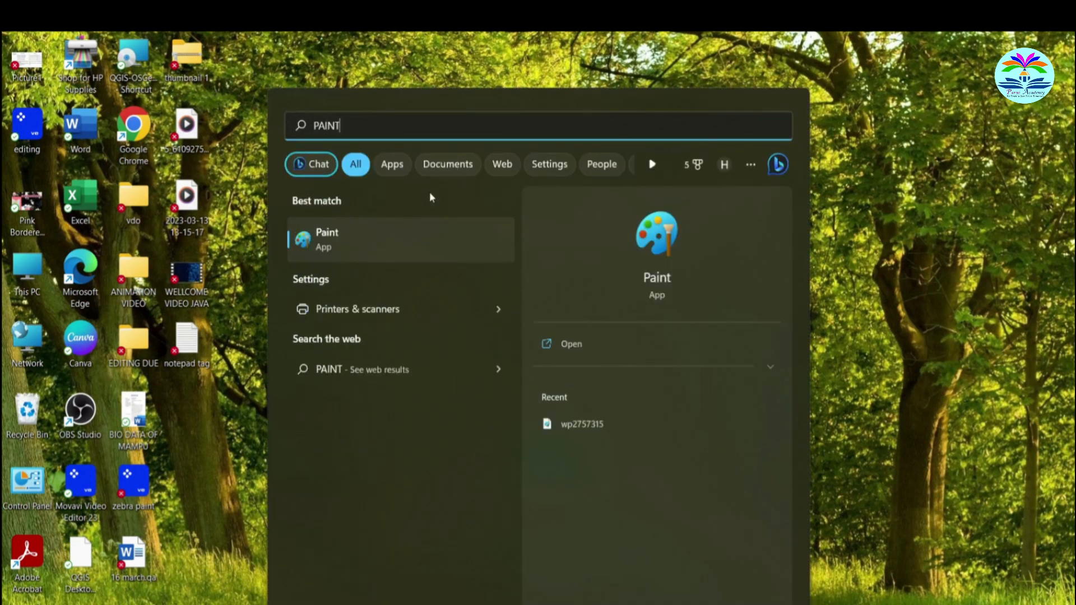
pyautogui.click(343, 245)
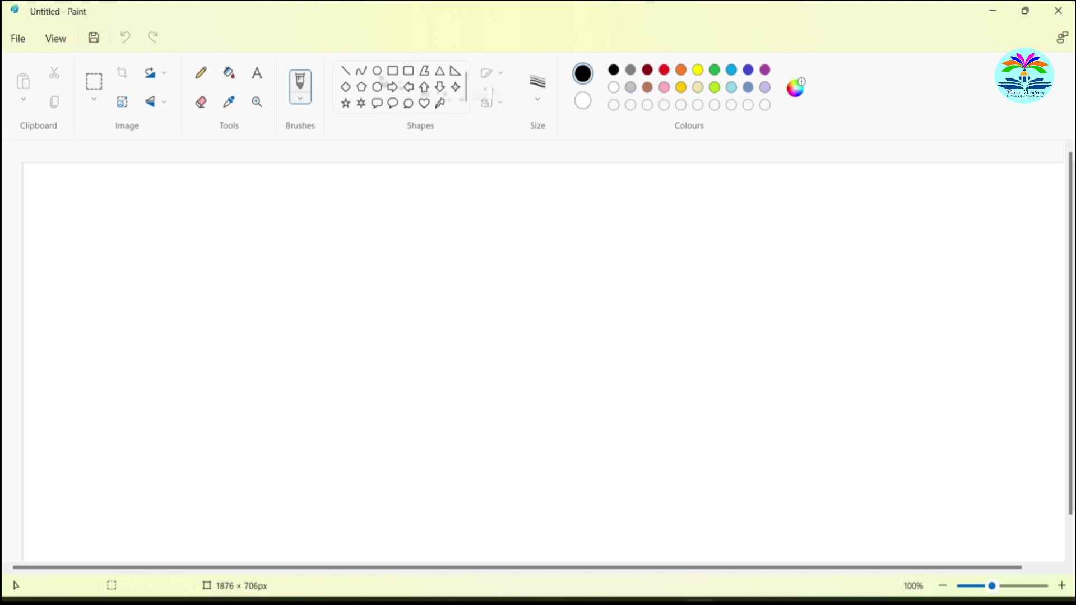
# - Draw a black horizontal line about 433 px long near the canvas's upper edge
pyautogui.click(344, 72)
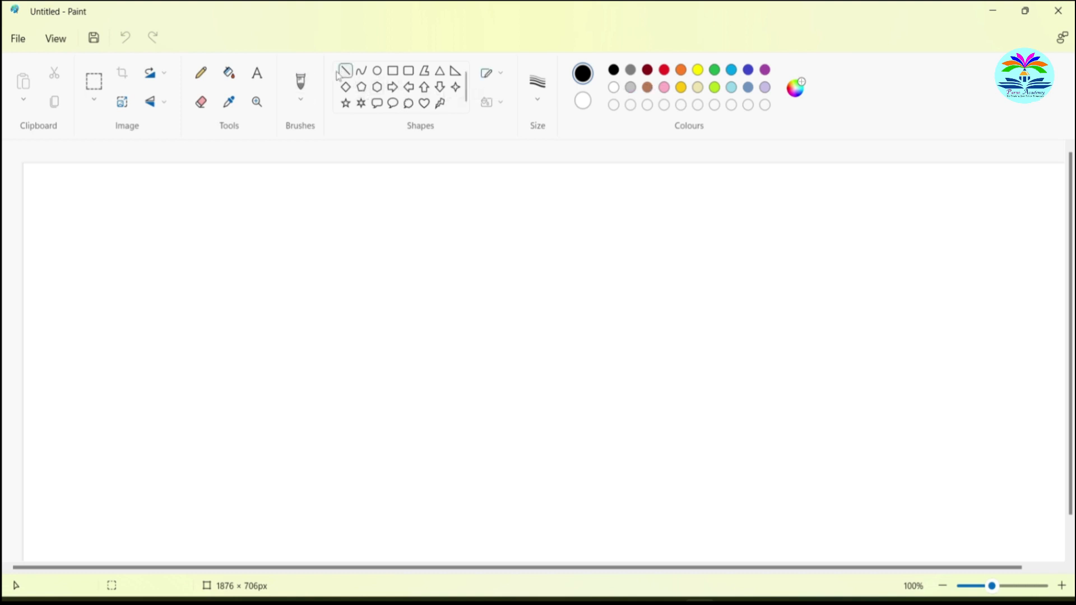
pyautogui.moveTo(51, 187); pyautogui.dragTo(292, 185)
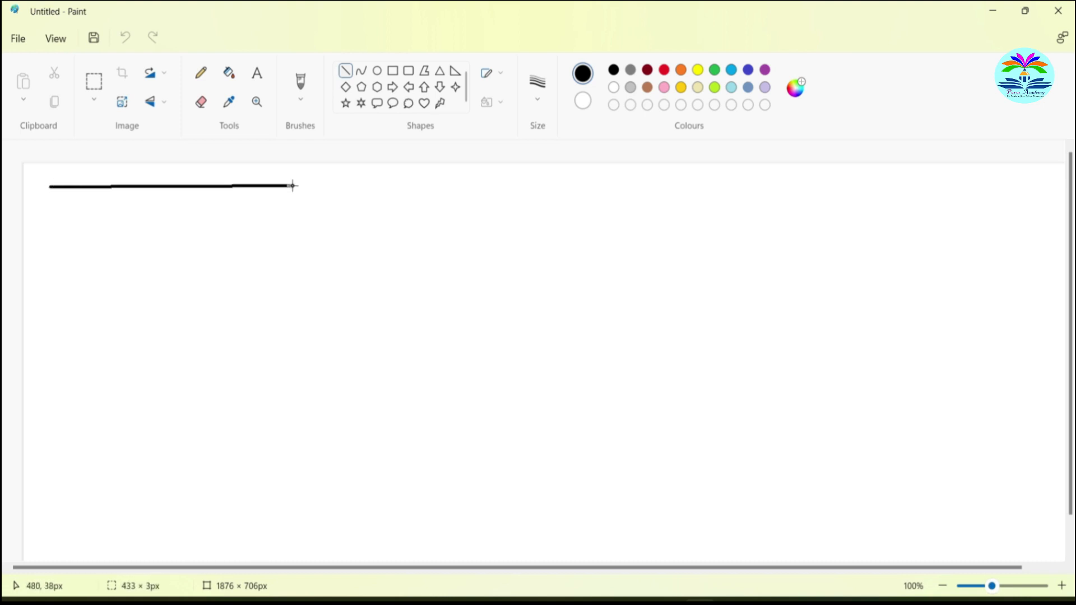
pyautogui.click(538, 93)
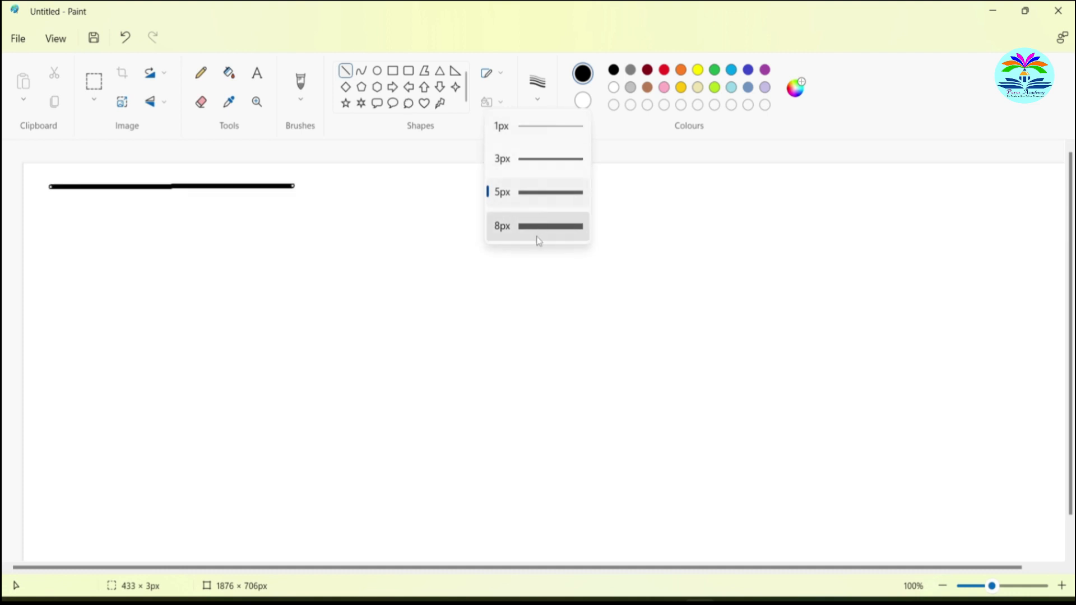
# - Draw a near-circular oval about 165 × 171 px just below the line's starting end
pyautogui.click(364, 73)
pyautogui.click(377, 71)
pyautogui.moveTo(54, 207); pyautogui.dragTo(145, 303)
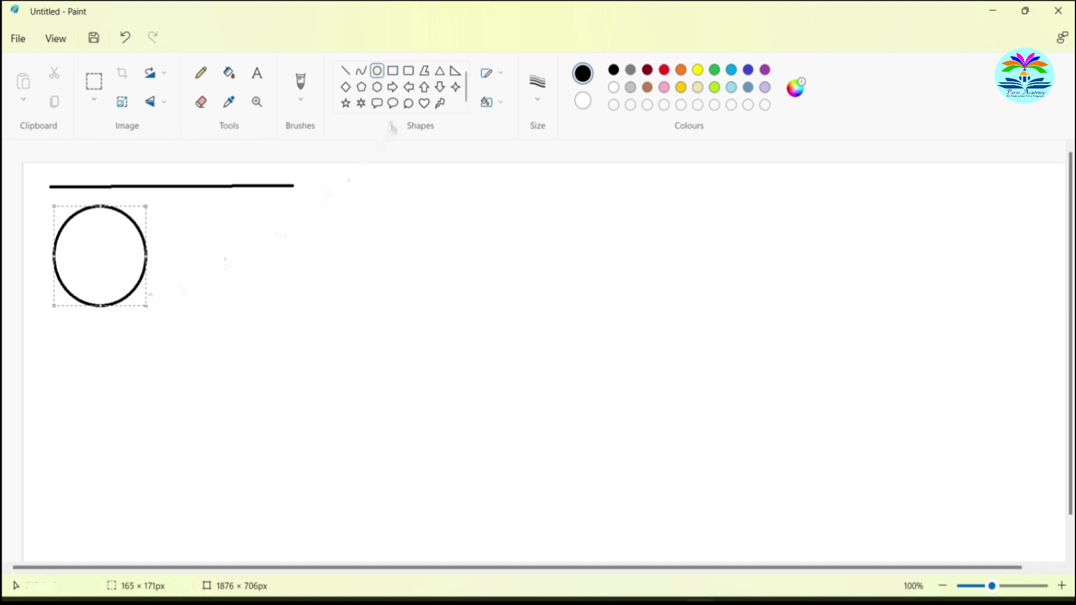
# - Draw a rectangle about 269 × 158 px beside the circle, followed by a rounded rectangle about 192 × 152 px
pyautogui.click(393, 71)
pyautogui.moveTo(179, 213); pyautogui.dragTo(331, 306)
pyautogui.click(409, 70)
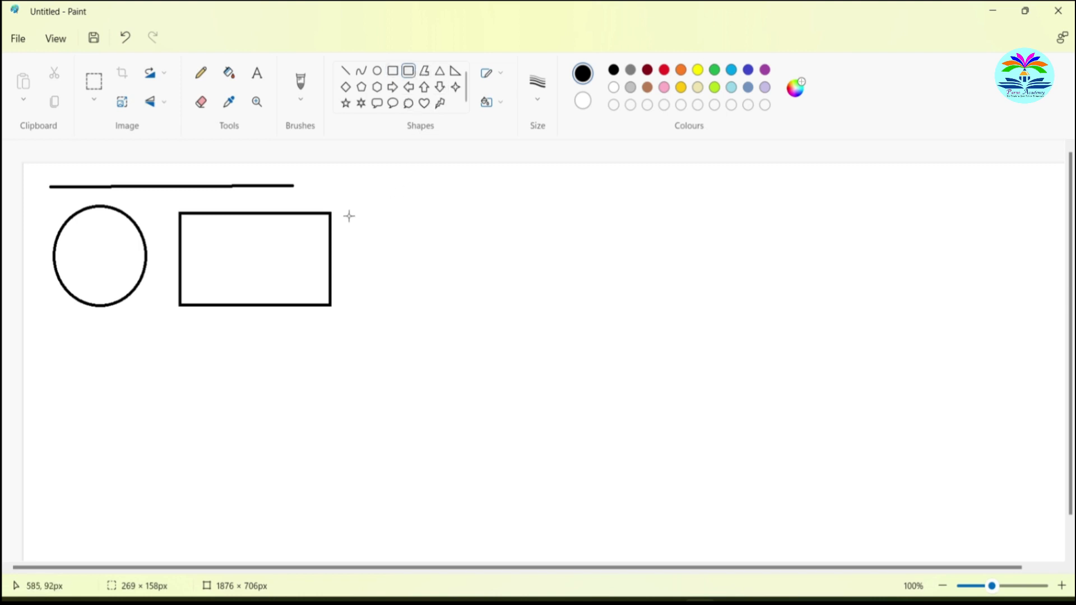
pyautogui.moveTo(343, 213); pyautogui.dragTo(450, 300)
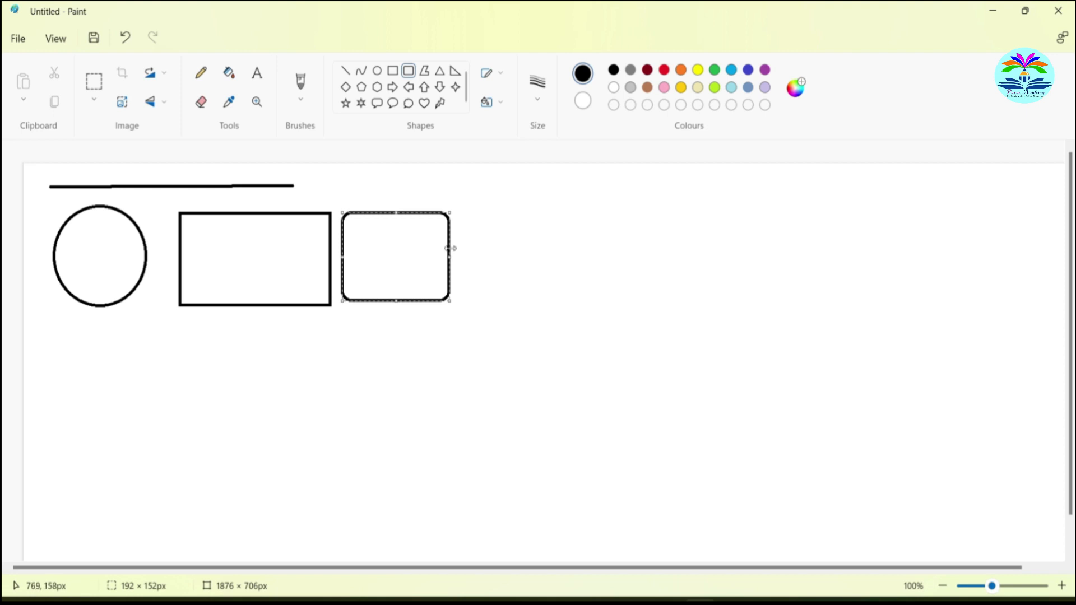
# - Draw a closed four-sided polygon about 190 × 150 px beside the rounded rectangle
pyautogui.click(425, 71)
pyautogui.moveTo(478, 209); pyautogui.dragTo(477, 297)
pyautogui.click(583, 294)
pyautogui.click(579, 210)
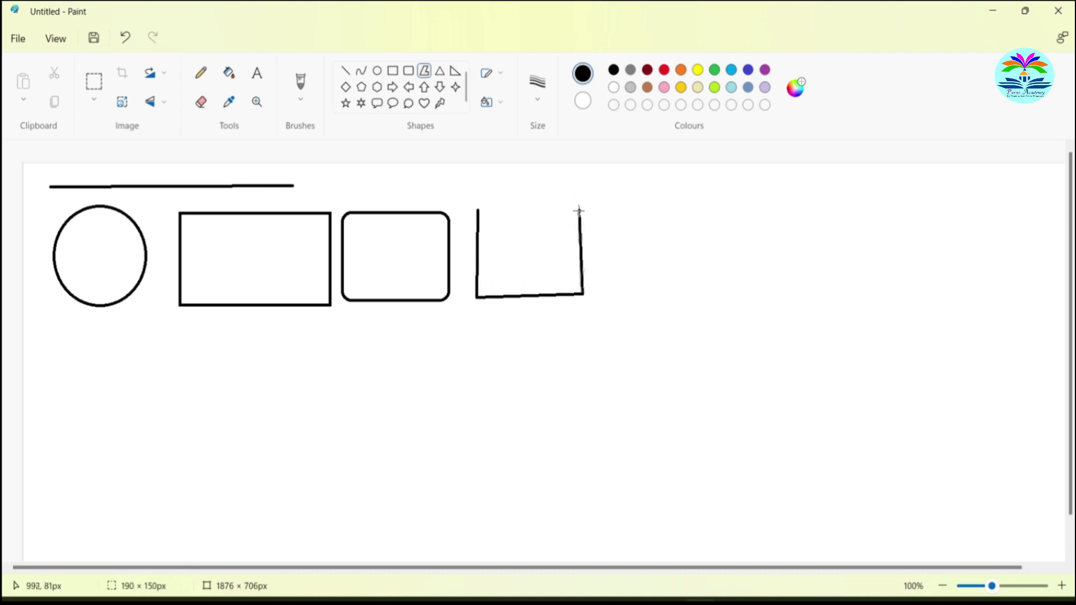
pyautogui.click(477, 210)
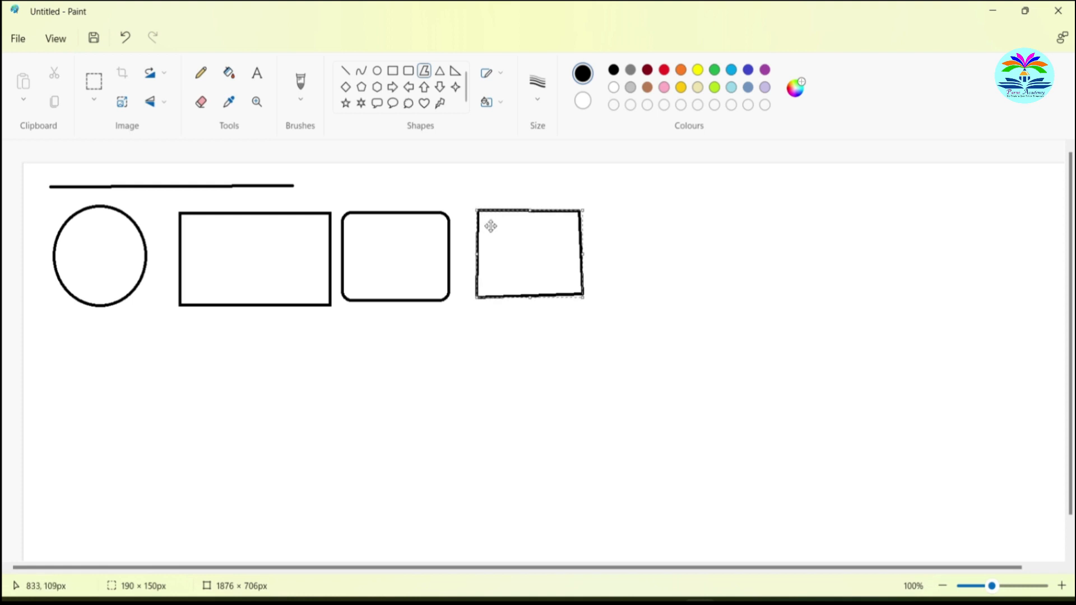
# - Add a triangle beside the polygon and a right triangle about 211 × 140 px next to it
pyautogui.click(440, 71)
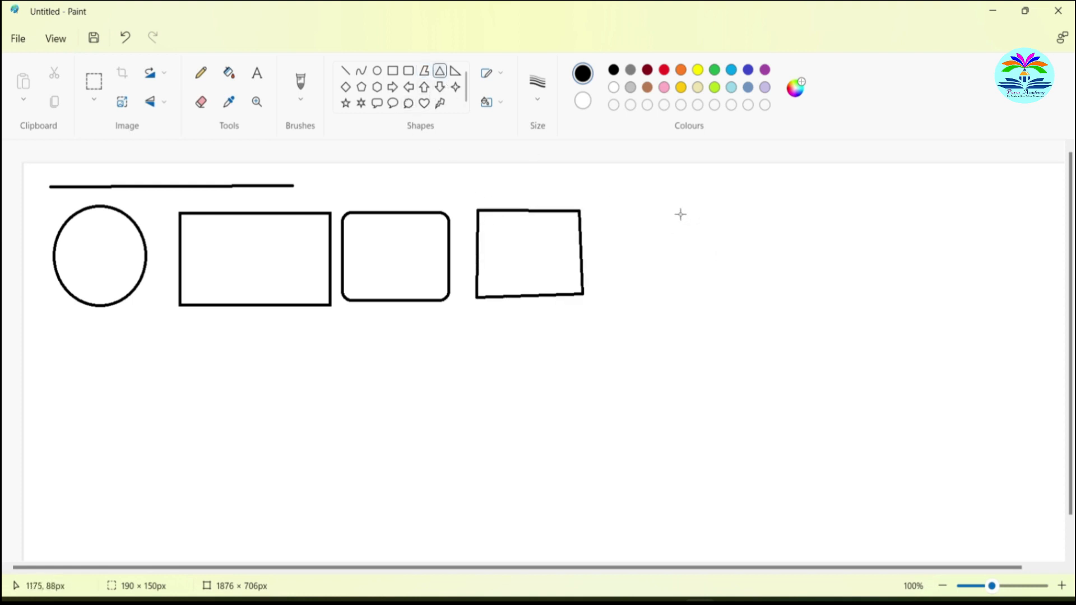
pyautogui.moveTo(653, 209); pyautogui.dragTo(588, 295)
pyautogui.click(456, 71)
pyautogui.moveTo(672, 213); pyautogui.dragTo(791, 294)
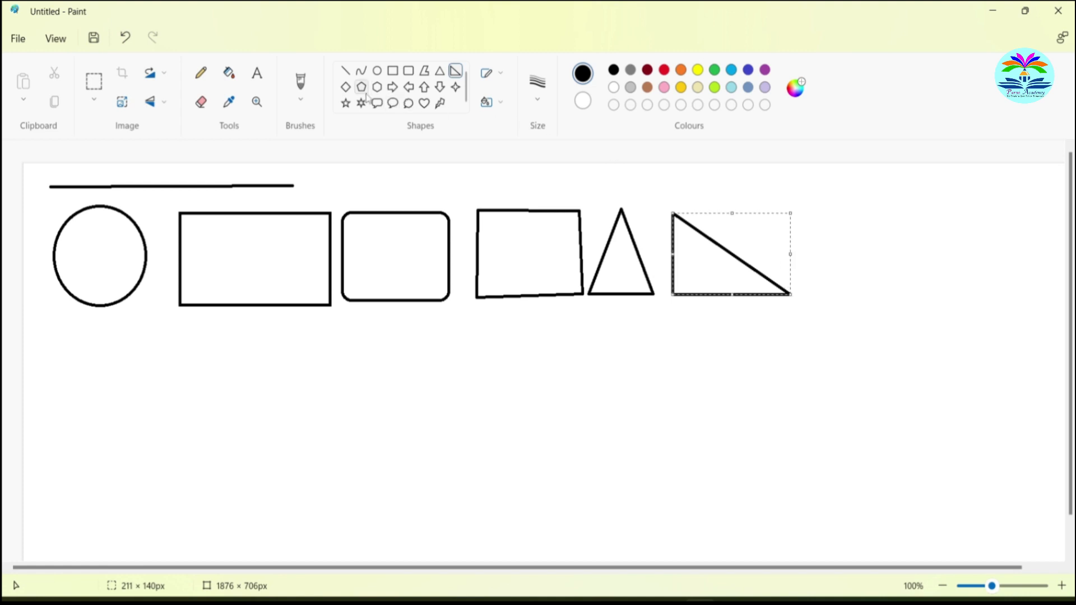
# - Add a diamond about 139 × 194 px and a pentagon about 199 × 180 px, moving the pentagon closer to the diamond
pyautogui.click(345, 87)
pyautogui.moveTo(854, 198); pyautogui.dragTo(774, 312)
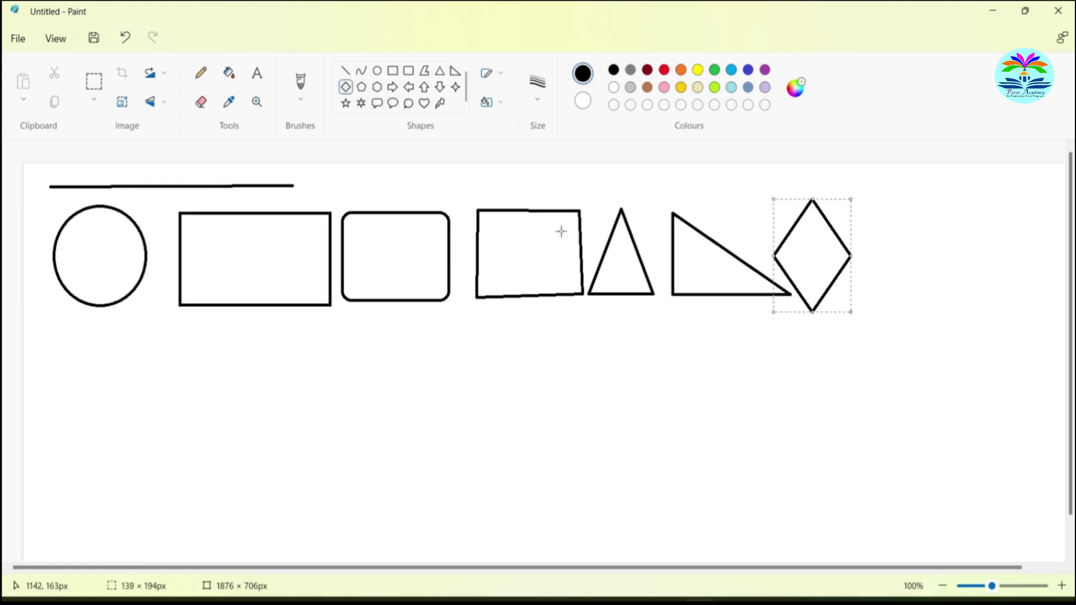
pyautogui.click(362, 87)
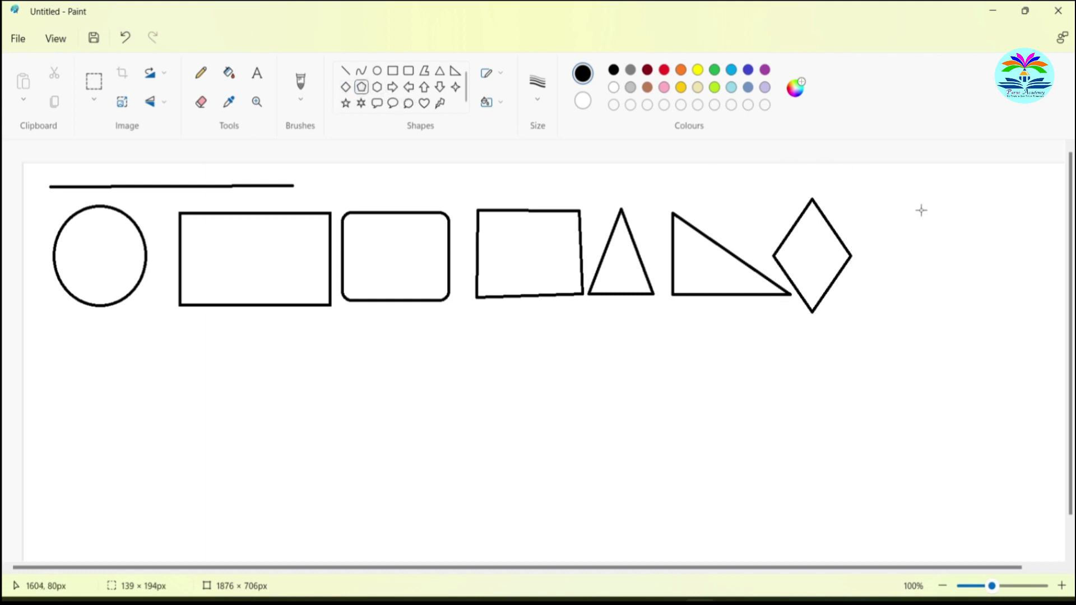
pyautogui.moveTo(923, 198); pyautogui.dragTo(1036, 302)
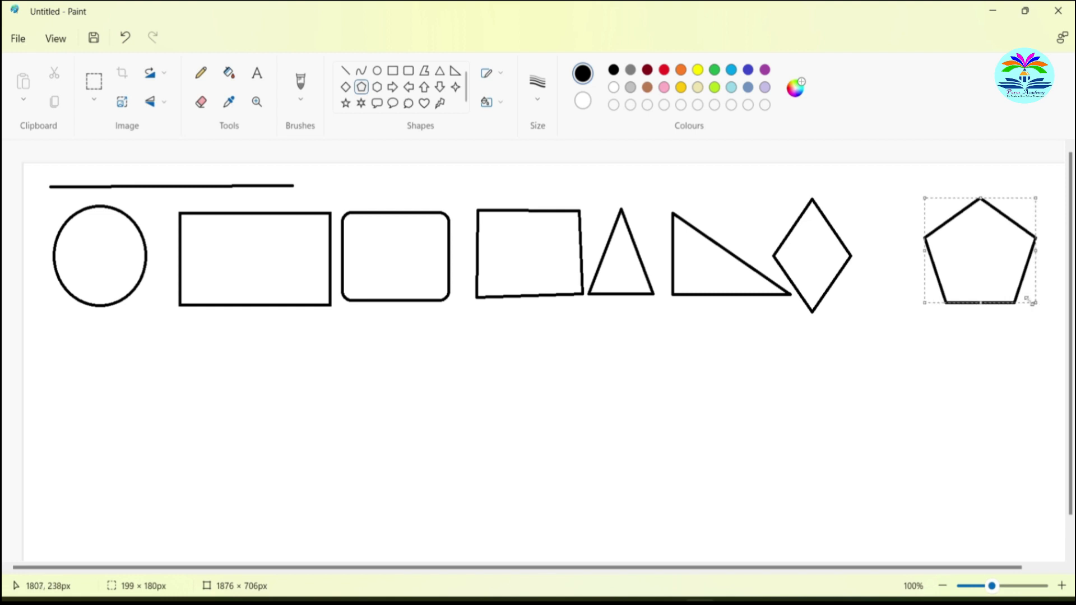
pyautogui.moveTo(992, 254); pyautogui.dragTo(936, 255)
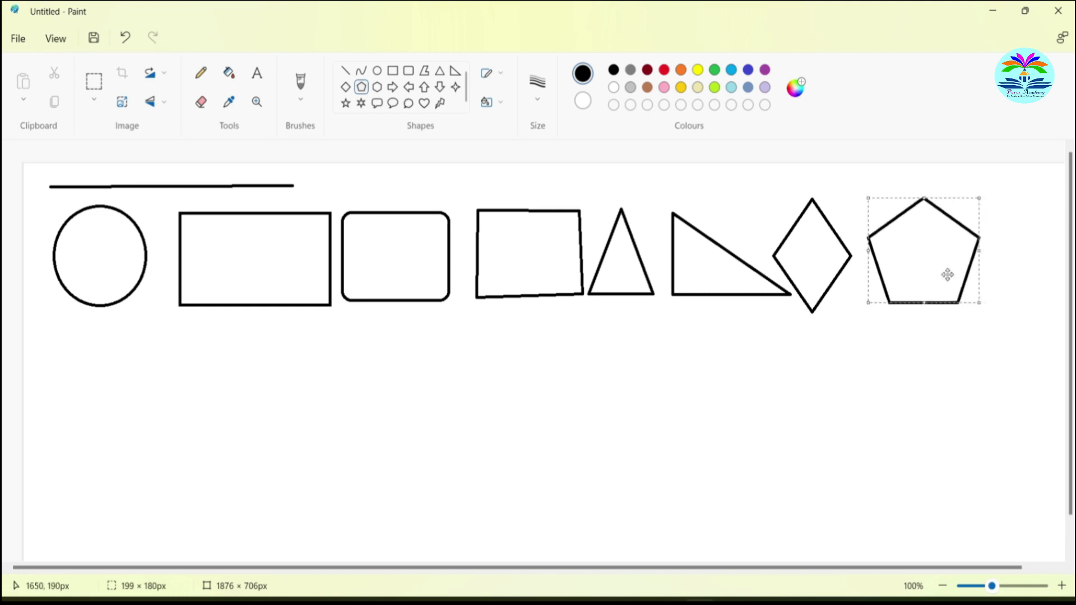
# - Start a second row with a hexagon about 156 × 147 px and a right arrow about 167 × 100 px
pyautogui.click(378, 89)
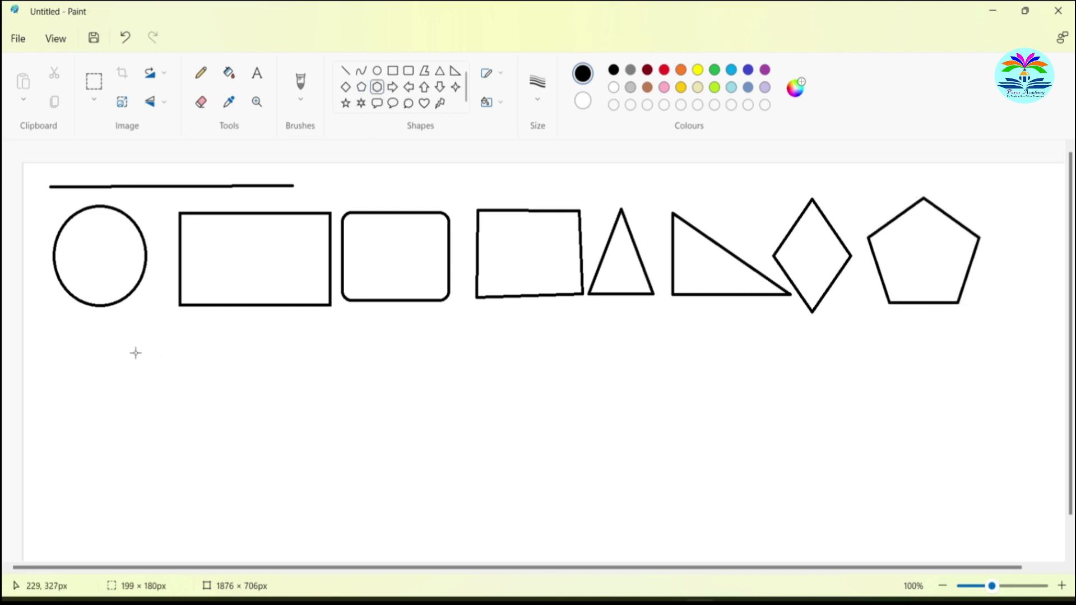
pyautogui.moveTo(42, 336)
pyautogui.mouseDown()
pyautogui.moveTo(108, 380)
pyautogui.moveTo(129, 421)
pyautogui.mouseUp()
pyautogui.click(392, 87)
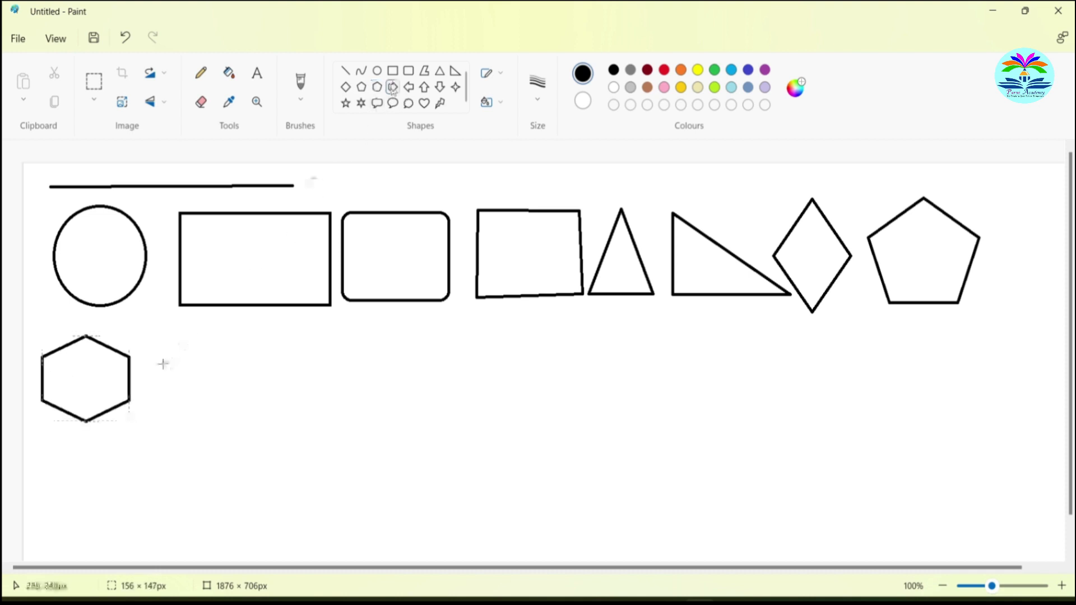
pyautogui.moveTo(139, 354); pyautogui.dragTo(231, 411)
# - Draw a left arrow beside the right arrow and move it up in line with the row
pyautogui.click(410, 89)
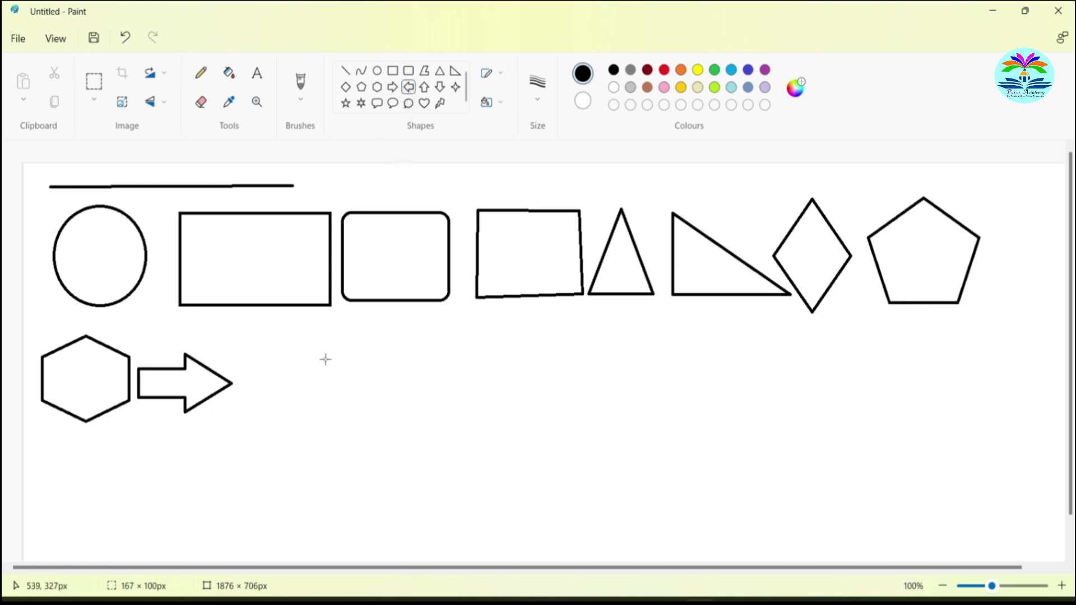
pyautogui.moveTo(362, 368); pyautogui.dragTo(241, 446)
pyautogui.moveTo(288, 415); pyautogui.dragTo(287, 396)
# - Add an up arrow about 97 × 181 px and a down arrow about 79 × 199 px to the second row
pyautogui.click(425, 87)
pyautogui.moveTo(376, 321); pyautogui.dragTo(429, 427)
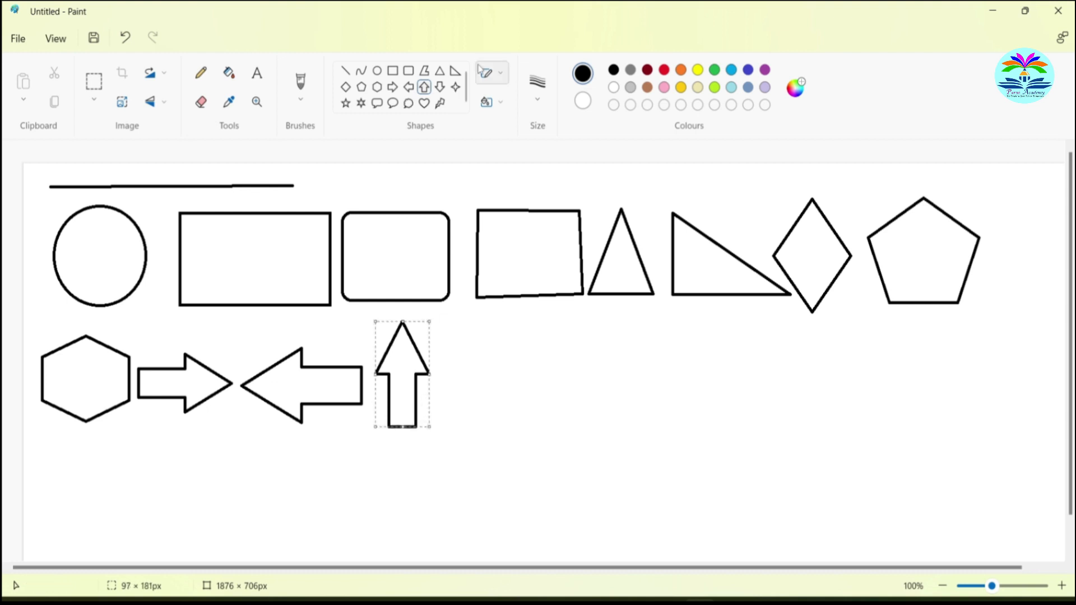
pyautogui.click(440, 87)
pyautogui.moveTo(448, 317); pyautogui.dragTo(492, 433)
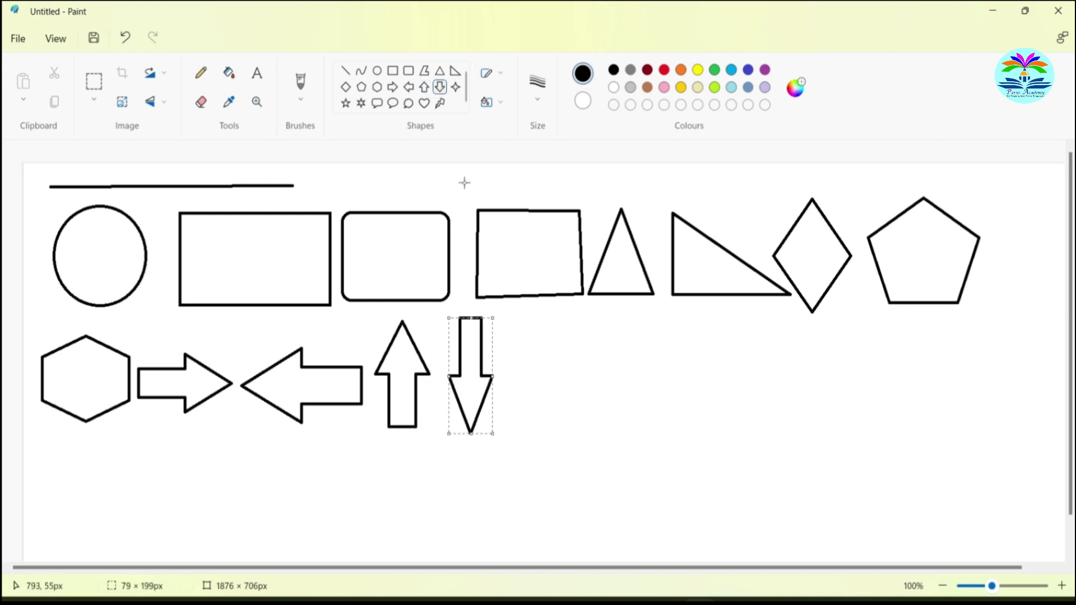
# - Draw a four-point star about 190 × 198 px and a five-point star about 211 × 205 px after the down arrow
pyautogui.click(455, 87)
pyautogui.moveTo(516, 321); pyautogui.dragTo(624, 437)
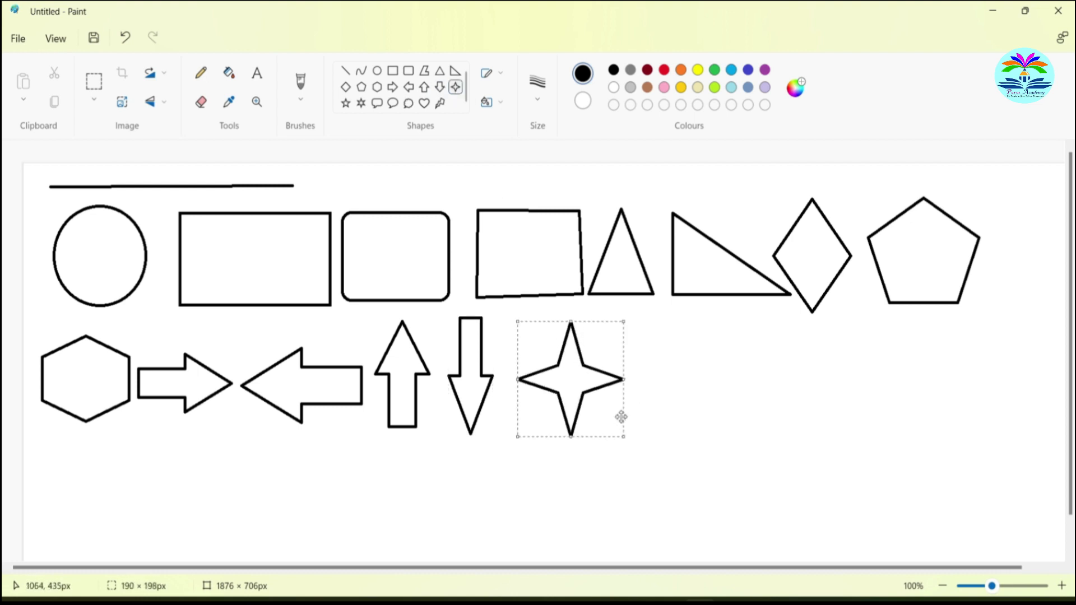
pyautogui.click(346, 103)
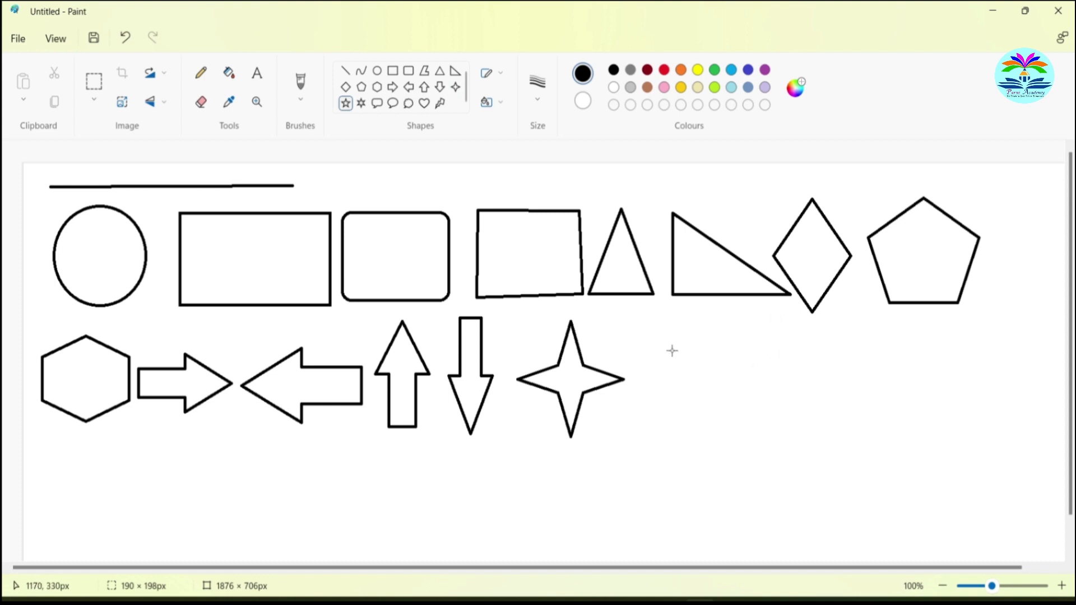
pyautogui.moveTo(645, 324); pyautogui.dragTo(763, 443)
# - Complete the second row with a six-point star and a rounded rectangular callout about 195 × 190 px
pyautogui.click(362, 104)
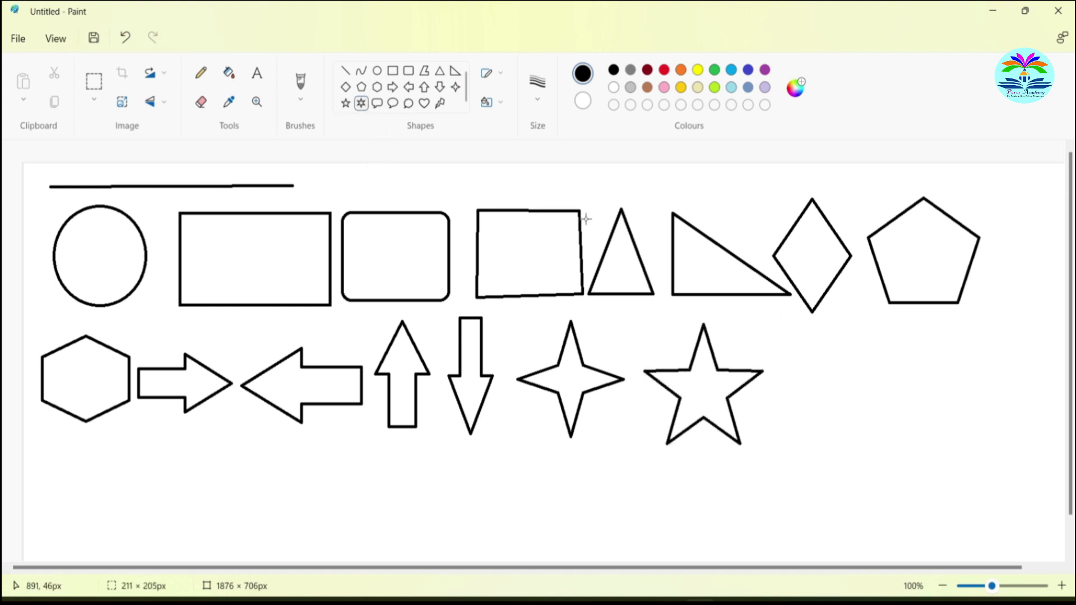
pyautogui.moveTo(792, 339); pyautogui.dragTo(895, 450)
pyautogui.click(377, 104)
pyautogui.moveTo(936, 343); pyautogui.dragTo(1045, 454)
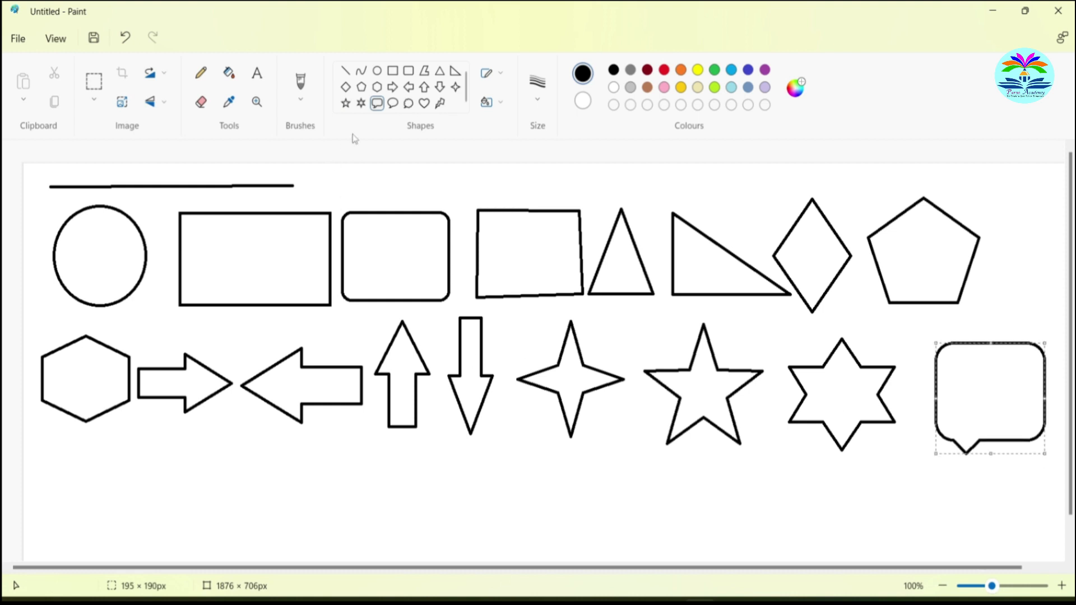
# - Start a third row with an oval callout about 249 × 165 px and a cloud callout beside it
pyautogui.click(393, 104)
pyautogui.moveTo(50, 445); pyautogui.dragTo(186, 541)
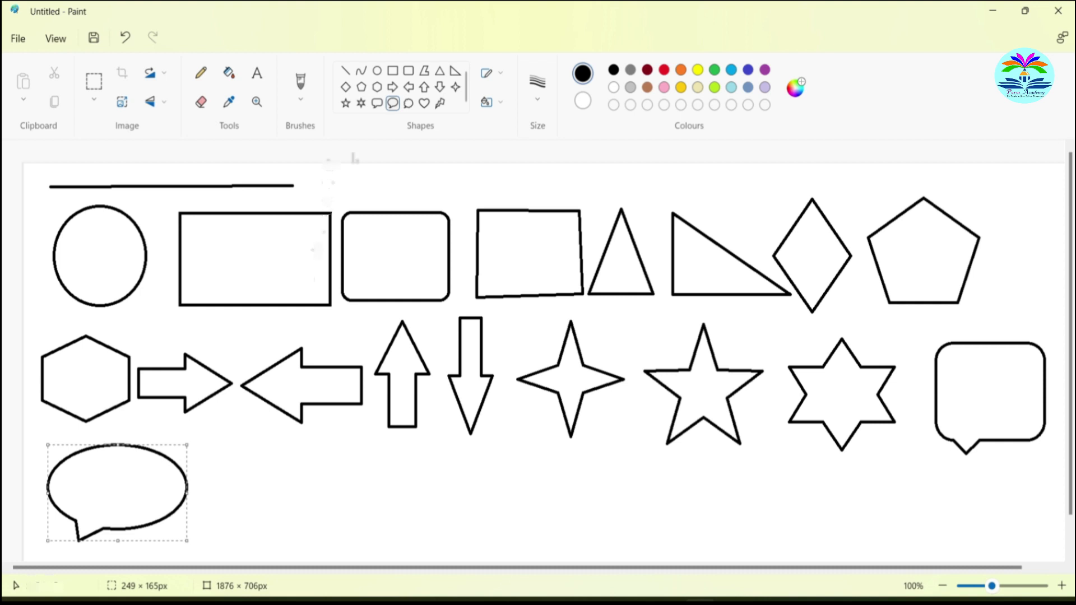
pyautogui.click(408, 104)
pyautogui.moveTo(221, 444); pyautogui.dragTo(375, 542)
# - Add a heart about 212 × 169 px and a lightning bolt about 323 × 175 px to the third row
pyautogui.click(425, 104)
pyautogui.moveTo(399, 453); pyautogui.dragTo(516, 552)
pyautogui.click(440, 103)
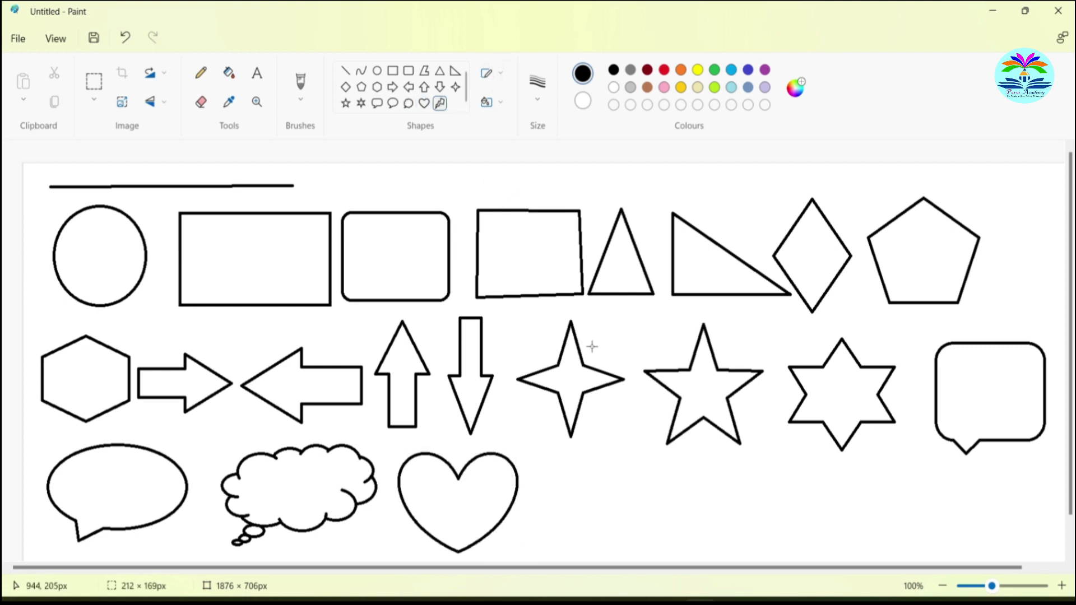
pyautogui.moveTo(543, 448); pyautogui.dragTo(724, 550)
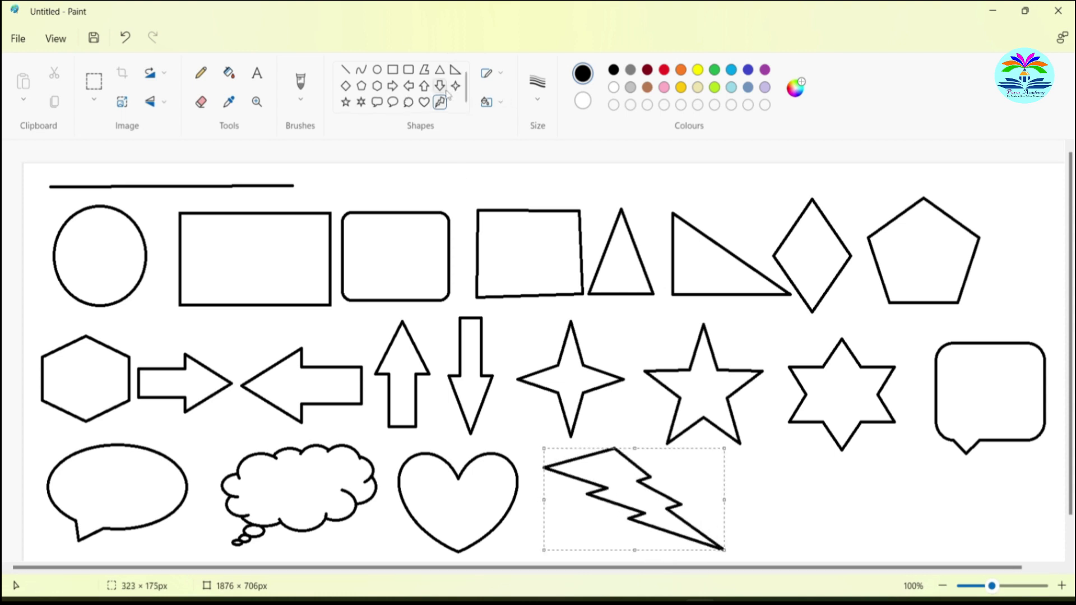
# - Draw a curve beside the lightning bolt, bending its first part upward and its second part downward into a wave
pyautogui.click(361, 71)
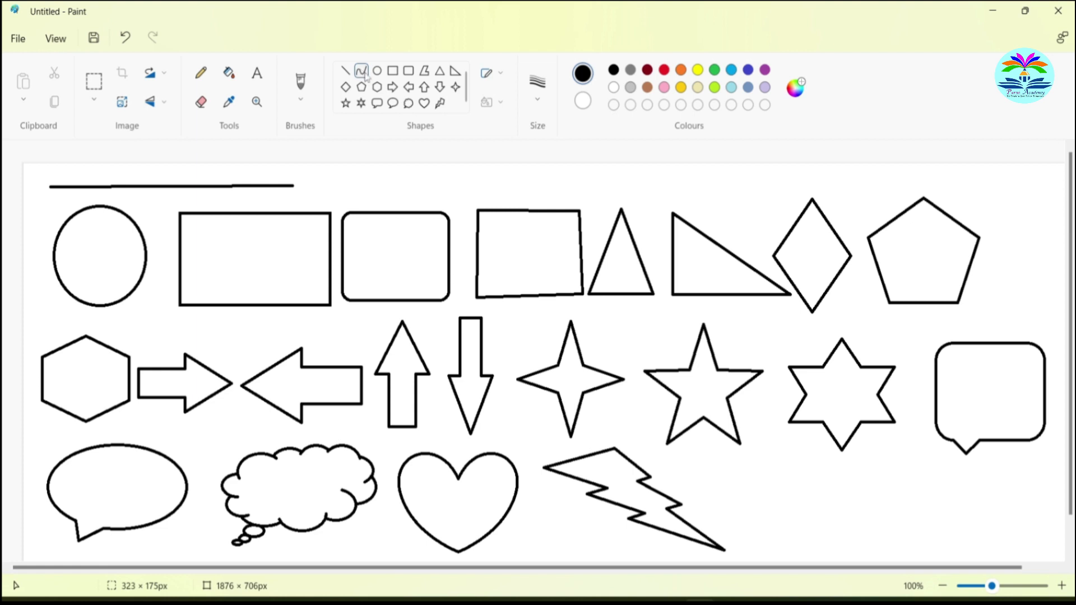
pyautogui.moveTo(736, 522); pyautogui.dragTo(1018, 520)
pyautogui.moveTo(780, 489); pyautogui.dragTo(790, 466)
pyautogui.moveTo(896, 519); pyautogui.dragTo(921, 576)
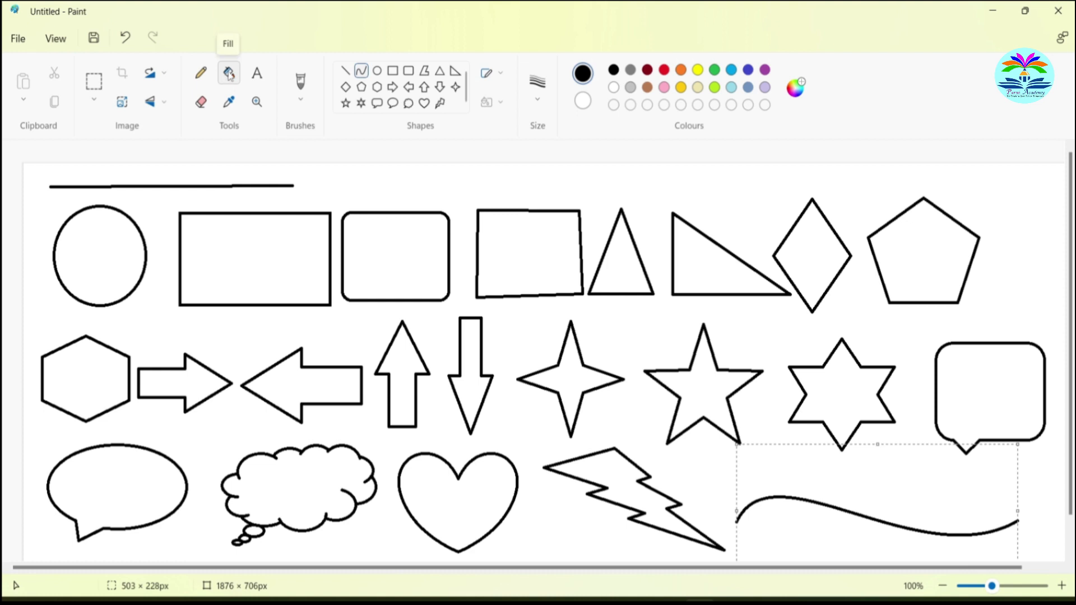
# - Erase the horizontal line above the first row of shapes and enlarge the eraser
pyautogui.click(202, 103)
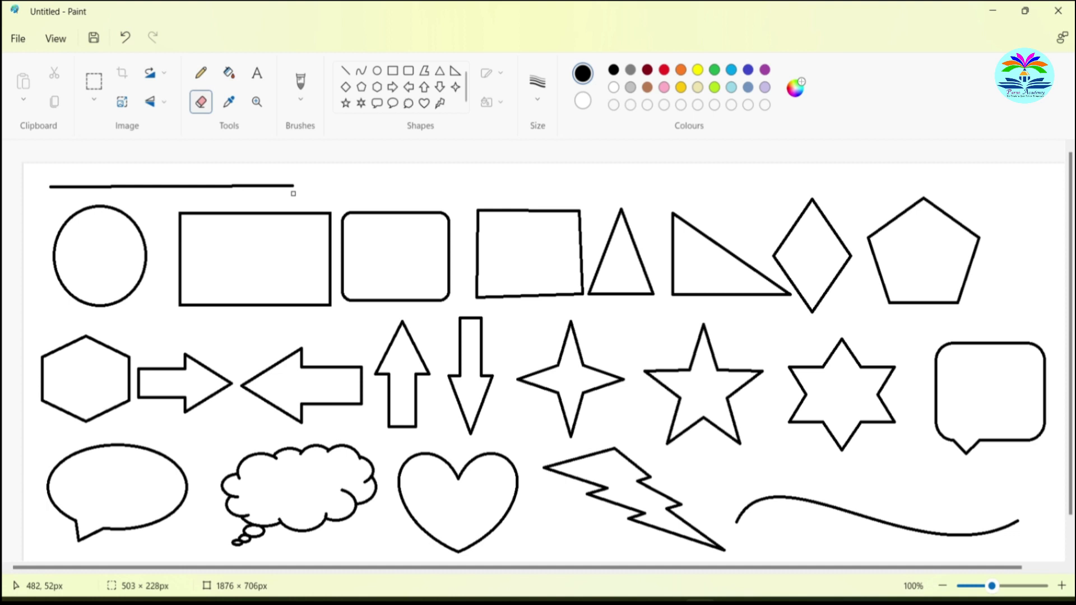
pyautogui.moveTo(295, 186)
pyautogui.mouseDown()
pyautogui.moveTo(44, 184)
pyautogui.moveTo(126, 189)
pyautogui.moveTo(66, 186)
pyautogui.mouseUp()
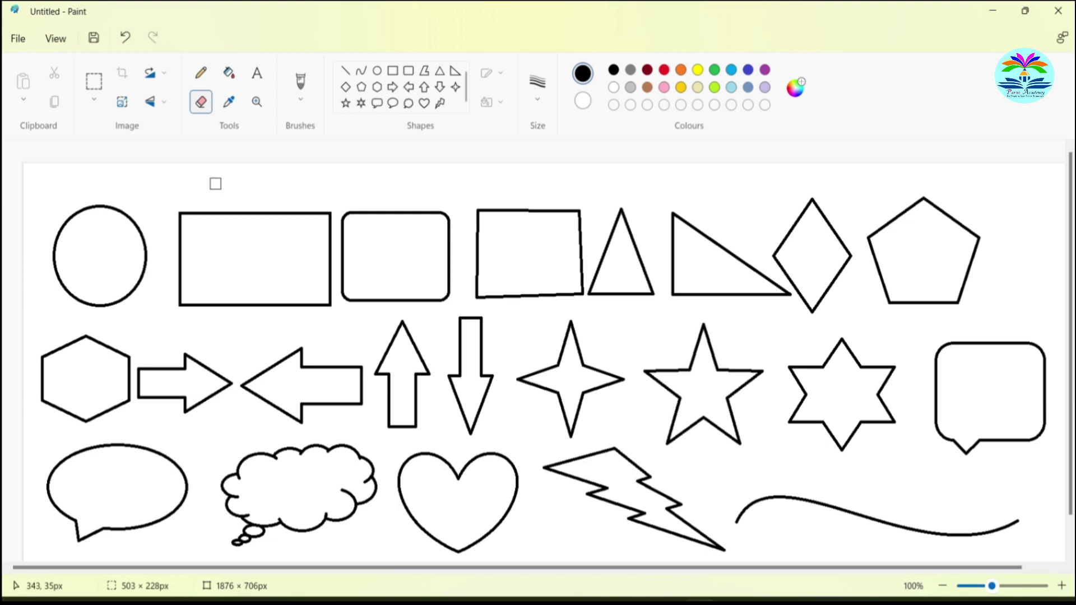
pyautogui.hotkey('ctrl', '+')
pyautogui.hotkey('ctrl', '+')
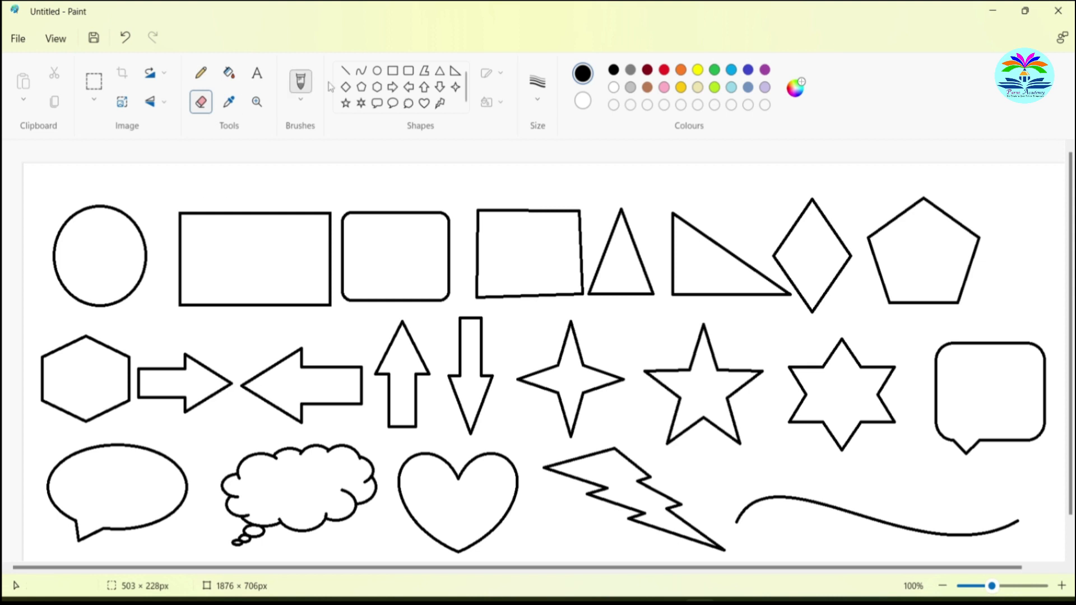
# - Draw a new horizontal line about 732 px long above the first row of shapes
pyautogui.click(343, 72)
pyautogui.moveTo(43, 180); pyautogui.dragTo(454, 180)
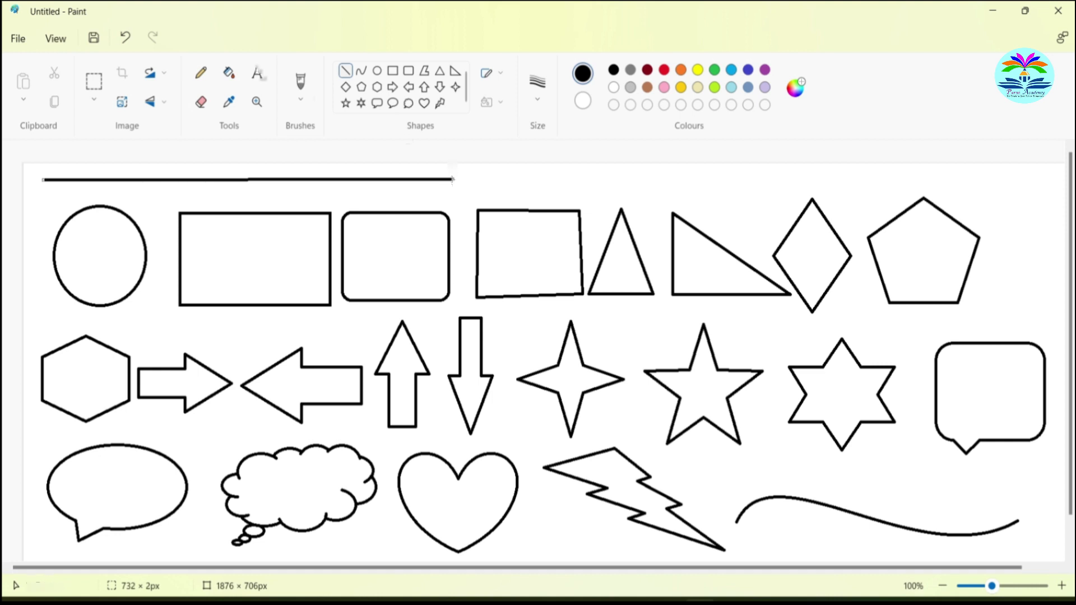
# - Erase the entire horizontal line above the first row of shapes
pyautogui.click(202, 104)
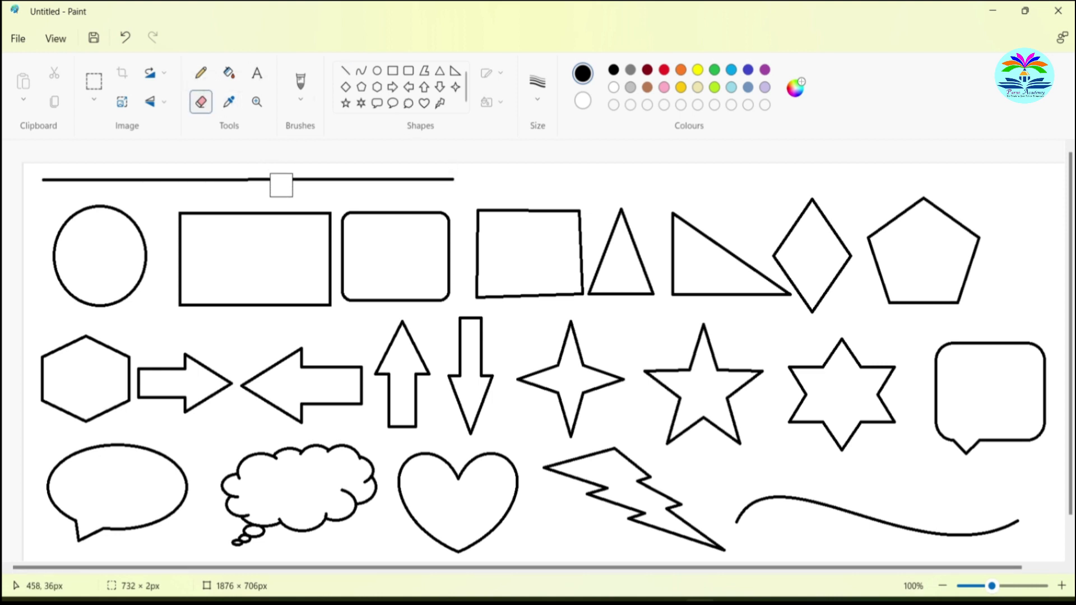
pyautogui.moveTo(465, 186); pyautogui.dragTo(24, 178)
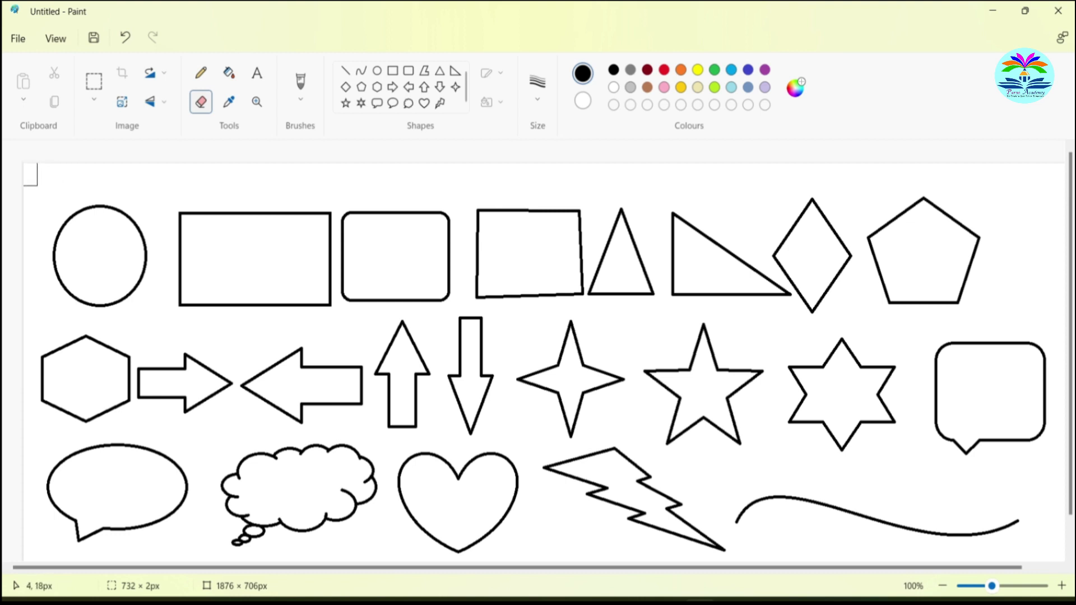
# - Fill the circle with orange and the sharp-cornered rectangle beside it with lime
pyautogui.click(228, 77)
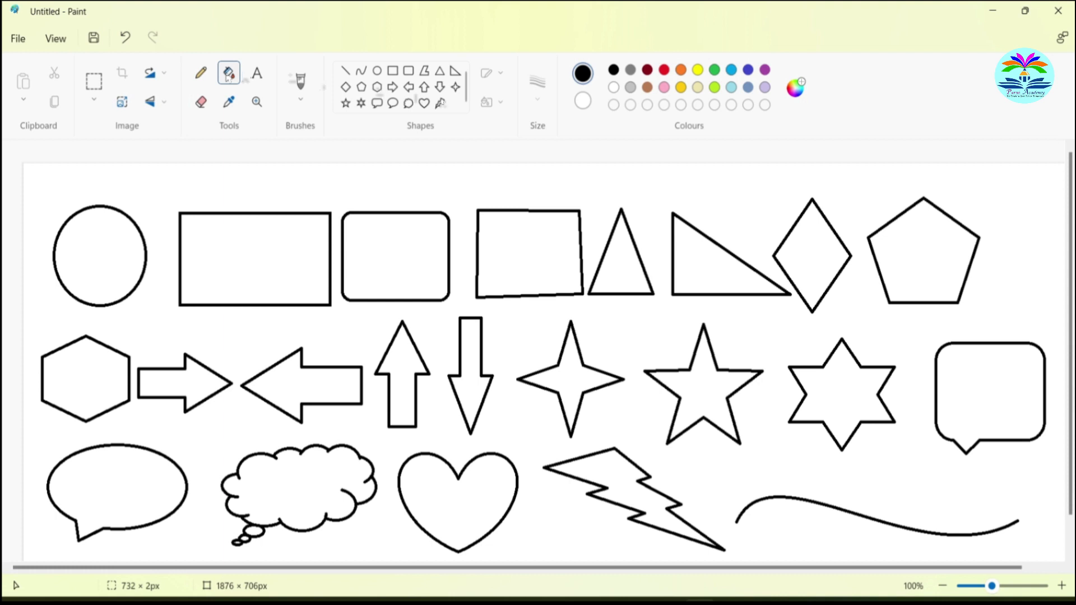
pyautogui.click(681, 70)
pyautogui.click(117, 247)
pyautogui.click(715, 88)
pyautogui.click(247, 247)
# - Fill the rounded rectangle with turquoise blue and the narrow upright triangle with indigo
pyautogui.click(731, 71)
pyautogui.click(413, 243)
pyautogui.click(749, 70)
pyautogui.click(624, 270)
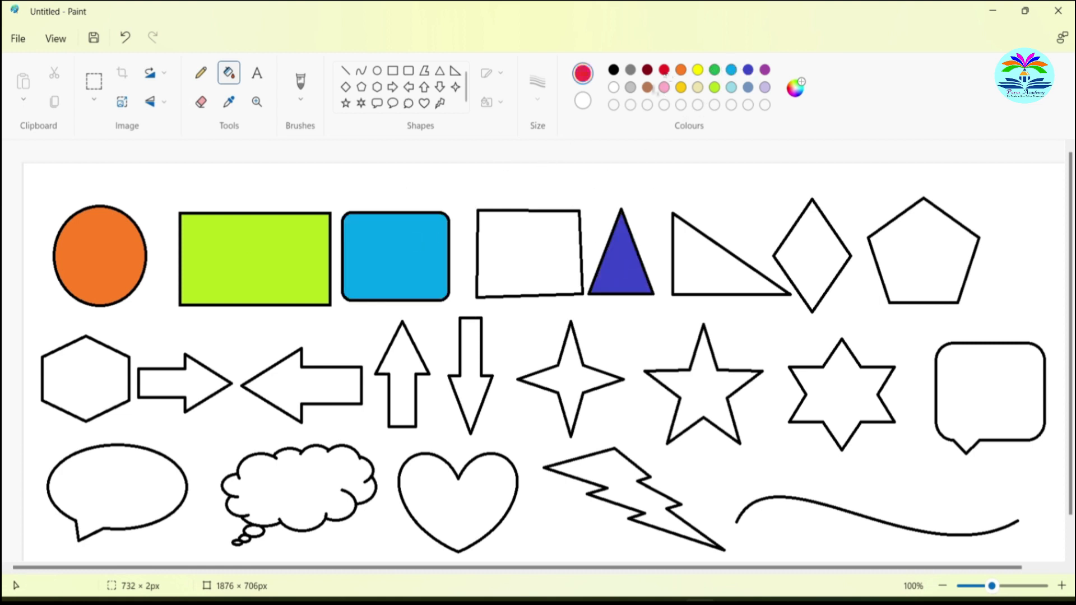
# - Fill the first row's irregular quadrilateral with red, right triangle with light yellow, diamond with brown and pentagon with light turquoise
pyautogui.click(510, 228)
pyautogui.click(697, 88)
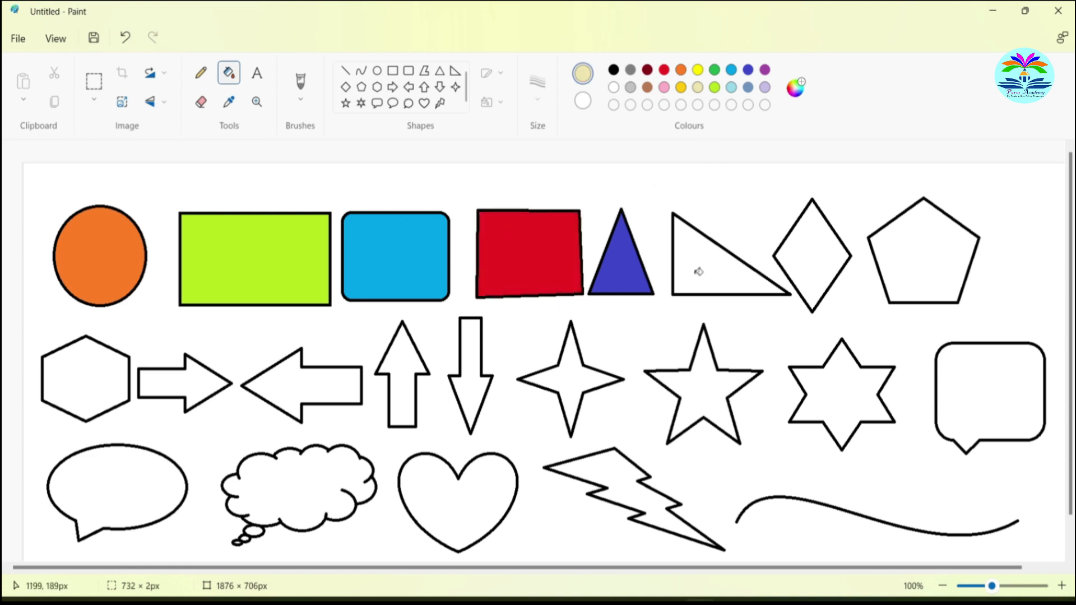
pyautogui.click(698, 271)
pyautogui.click(647, 88)
pyautogui.click(805, 248)
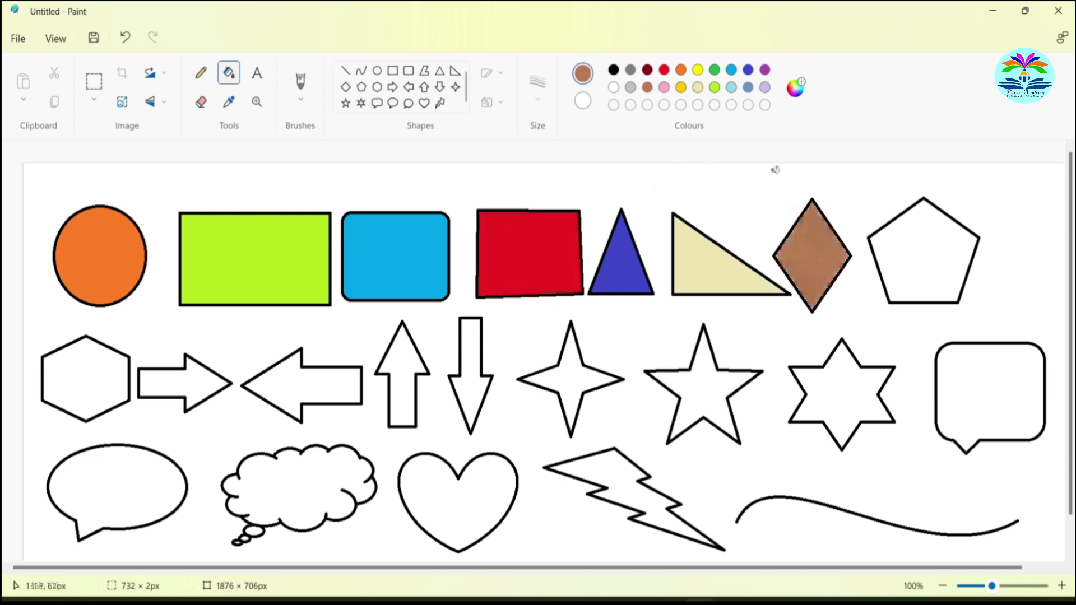
pyautogui.click(731, 88)
pyautogui.click(960, 262)
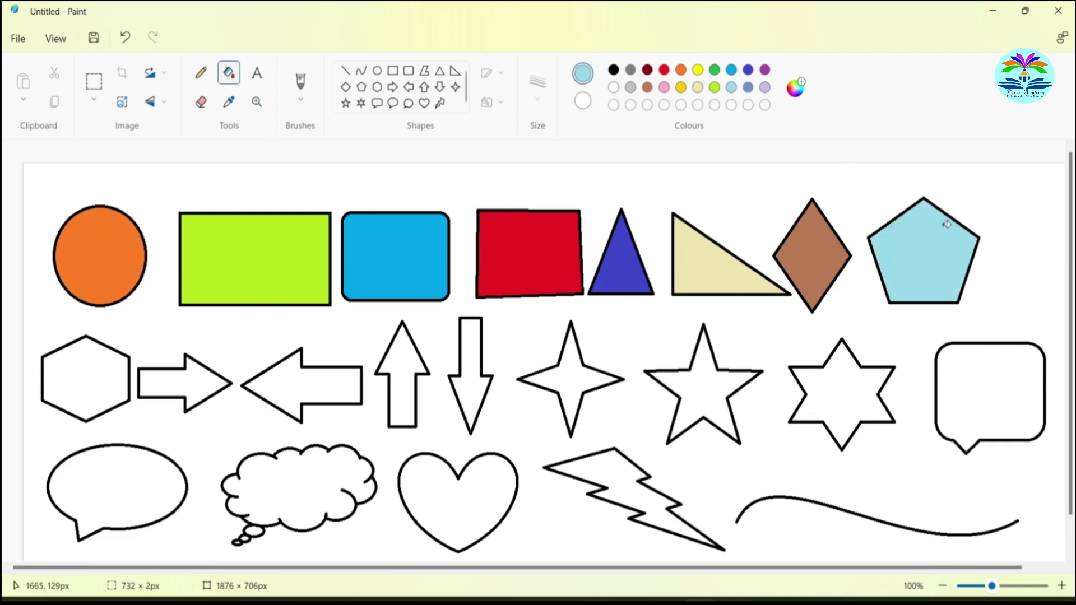
# - Fill the hexagon with lavender, the right-pointing arrow with purple and the left-pointing arrow with yellow
pyautogui.click(765, 88)
pyautogui.click(84, 368)
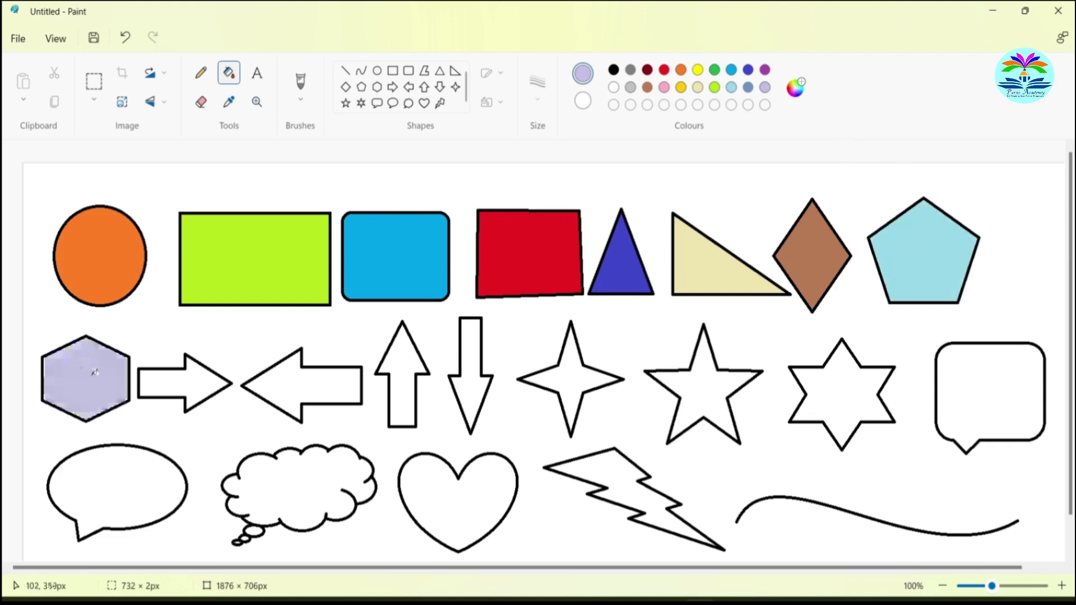
pyautogui.click(765, 70)
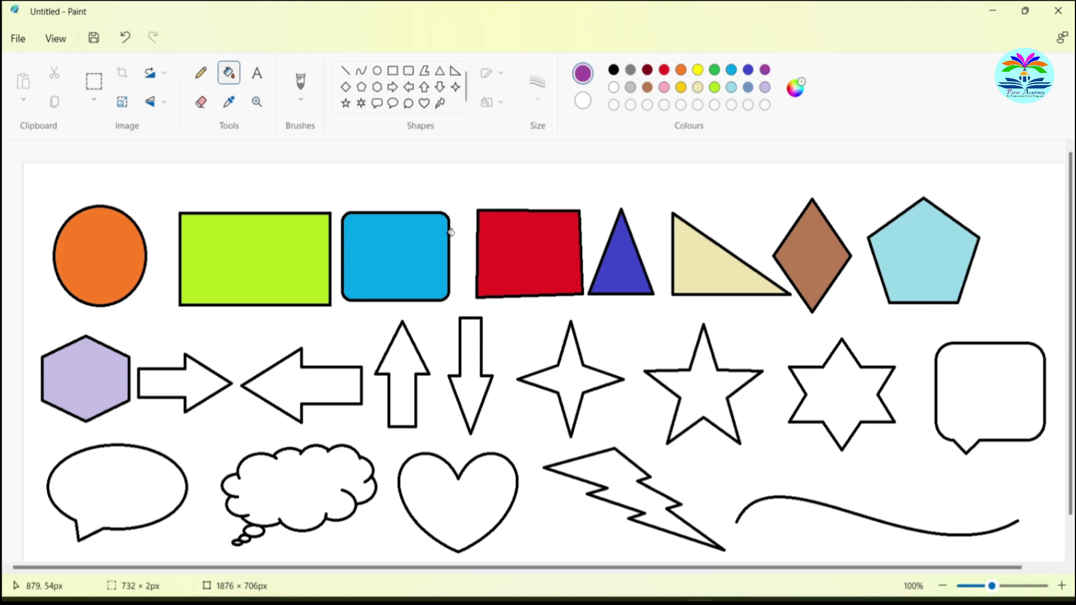
pyautogui.click(213, 387)
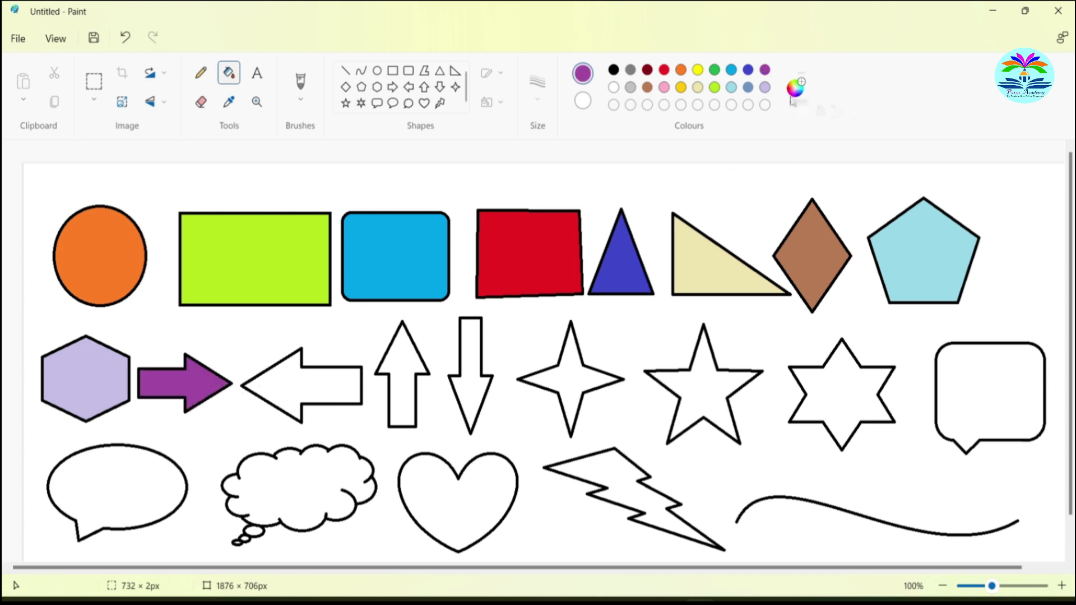
pyautogui.click(697, 70)
pyautogui.click(319, 390)
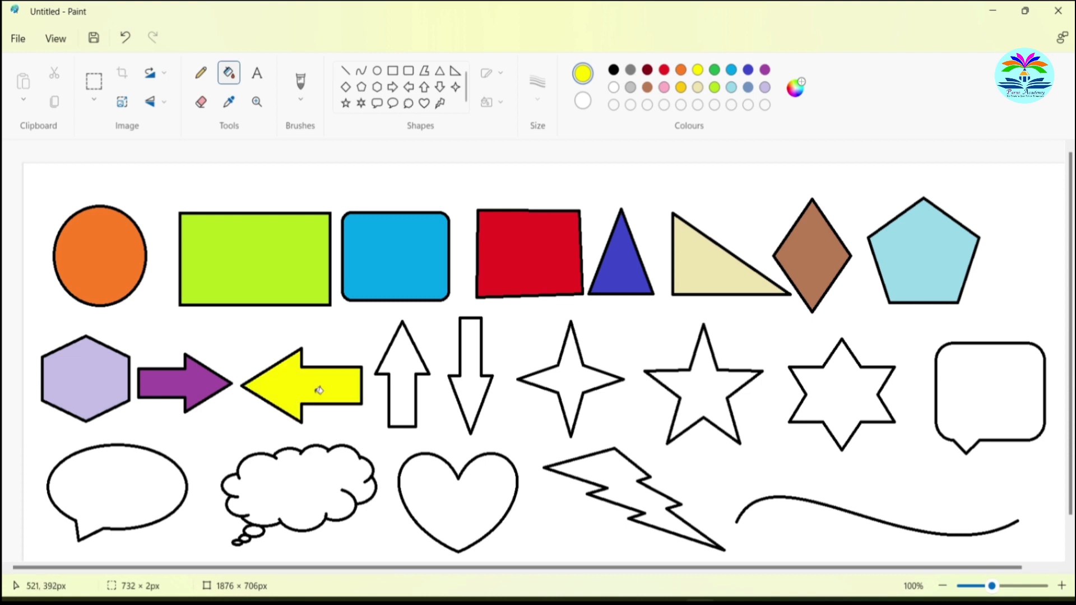
# - Fill the up arrow with light grey, the four-point star with dark grey and the down arrow with pink
pyautogui.click(631, 89)
pyautogui.click(405, 357)
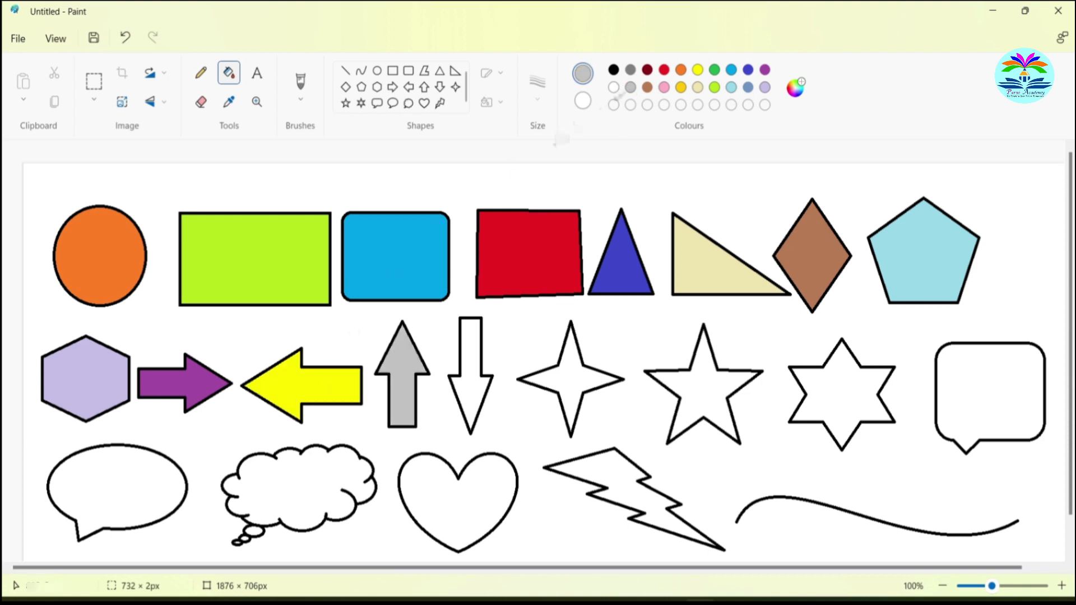
pyautogui.click(630, 70)
pyautogui.click(564, 371)
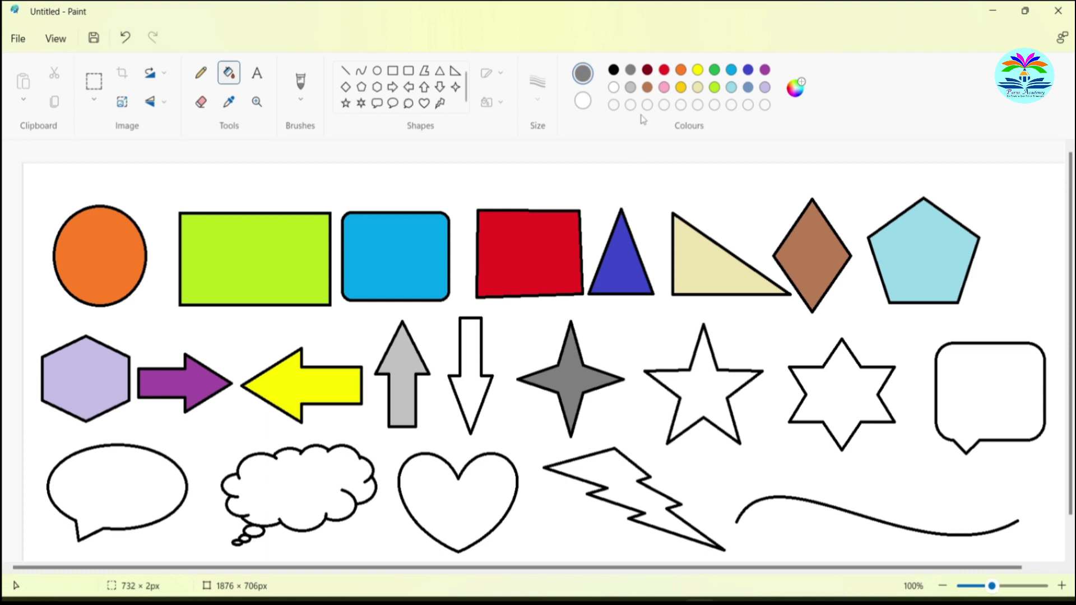
pyautogui.click(664, 88)
pyautogui.click(475, 355)
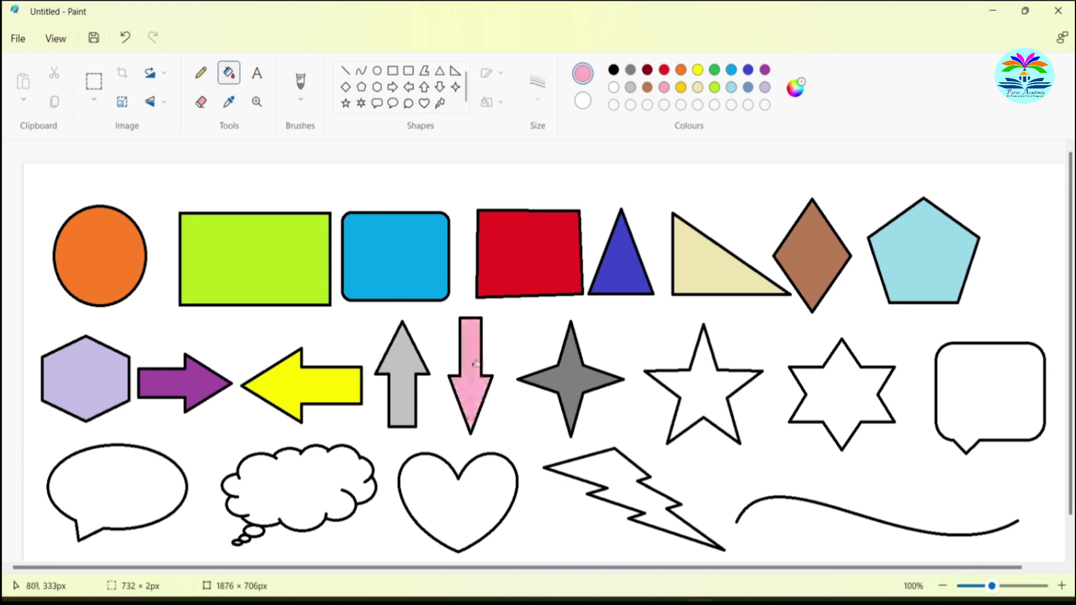
# - Fill the five-point star with gold and the six-point star with lime
pyautogui.click(680, 88)
pyautogui.click(710, 382)
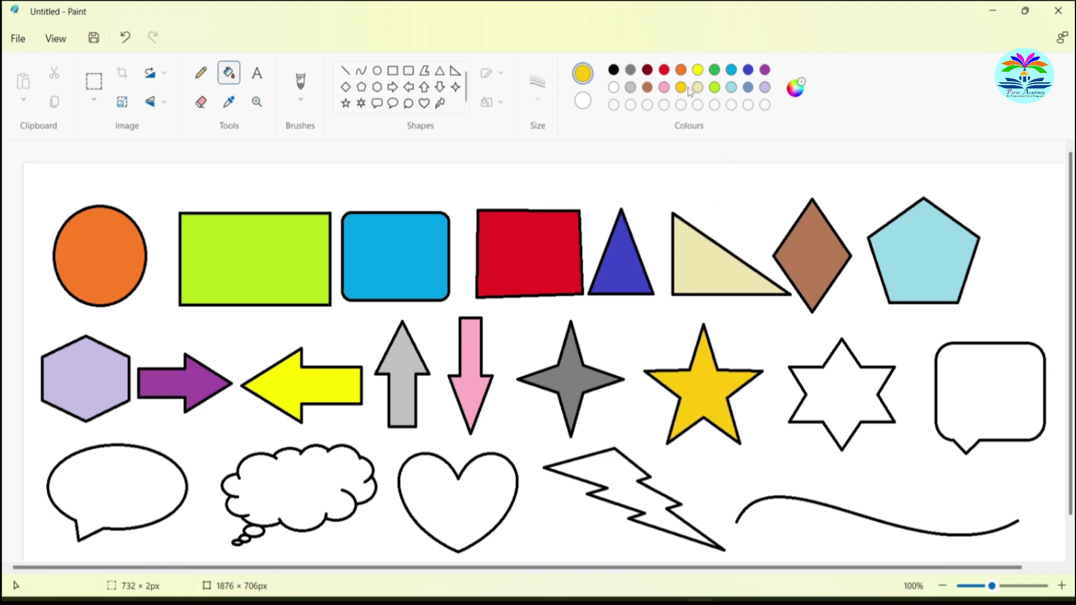
pyautogui.click(715, 88)
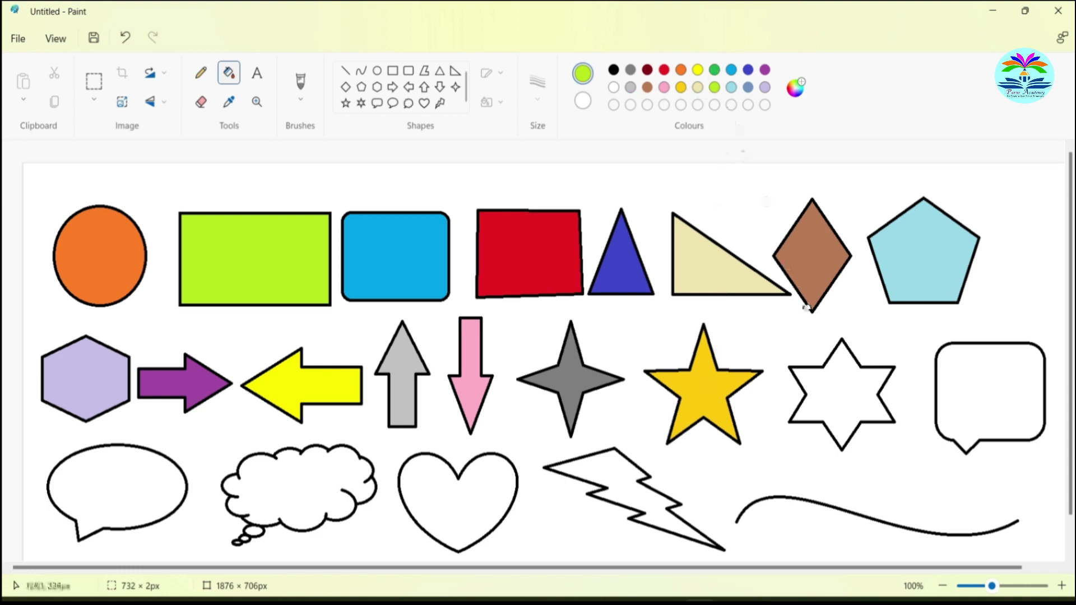
pyautogui.click(827, 368)
# - Fill the rounded rectangular callout with light turquoise, and recolour it blue-grey
pyautogui.click(732, 88)
pyautogui.click(1014, 400)
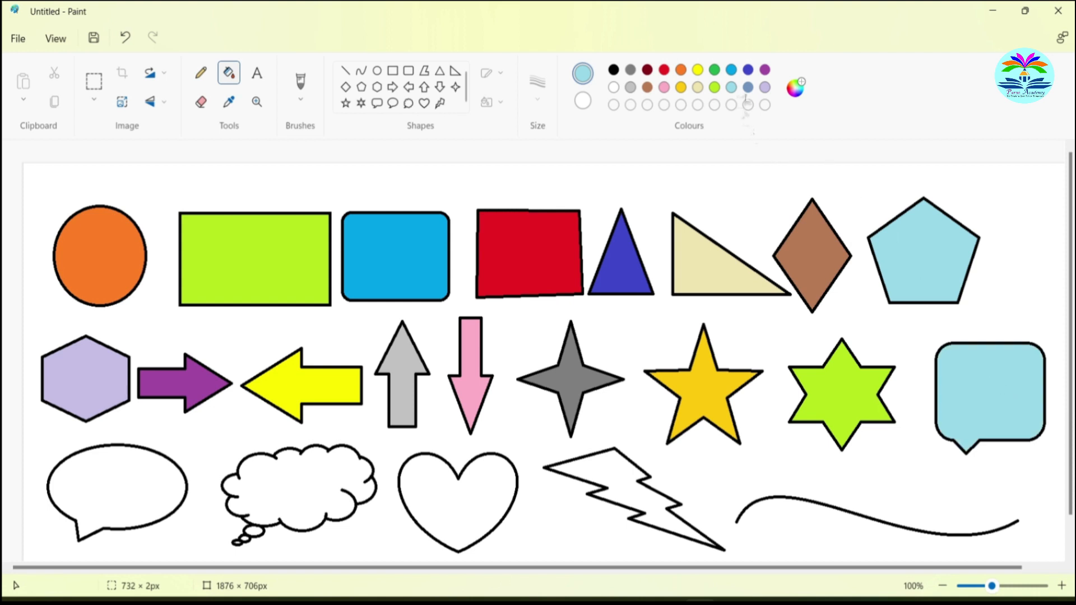
pyautogui.click(748, 88)
pyautogui.click(1011, 394)
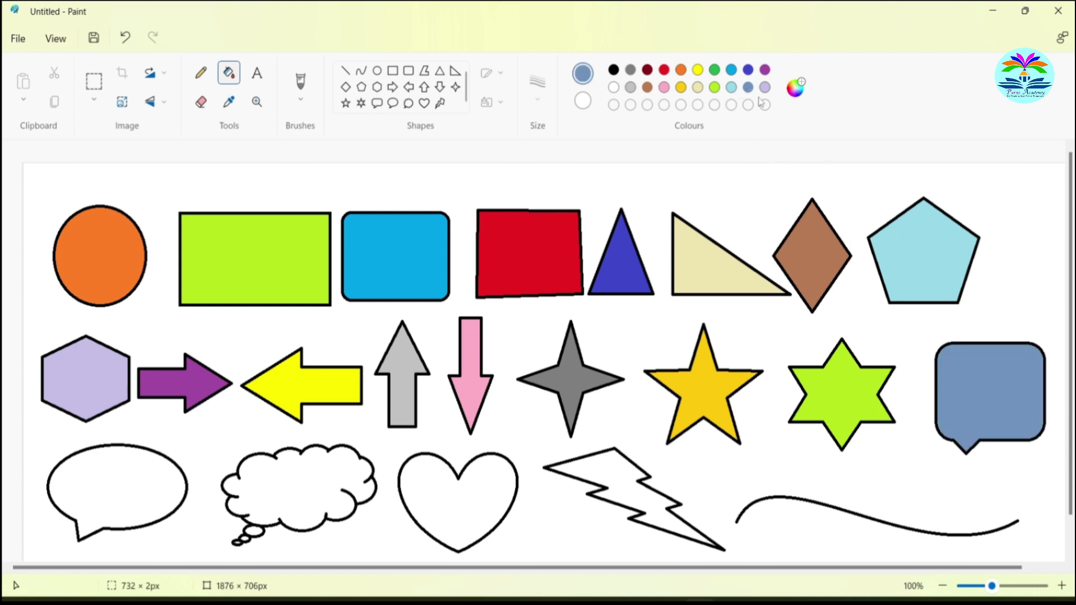
# - Fill the lightning bolt with green and the heart with orange
pyautogui.click(714, 70)
pyautogui.click(577, 491)
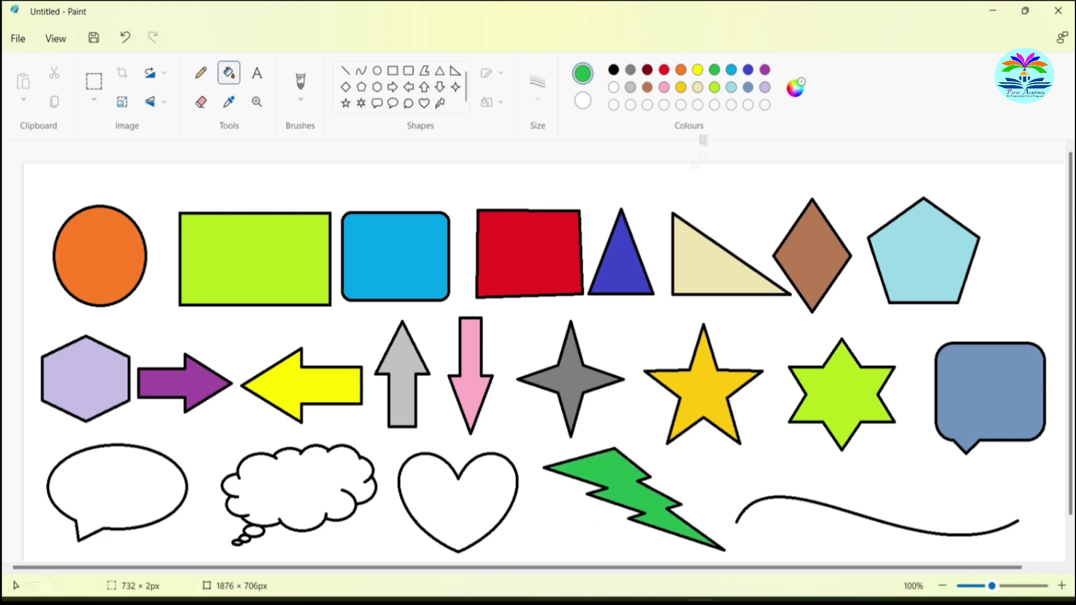
pyautogui.click(682, 73)
pyautogui.click(463, 533)
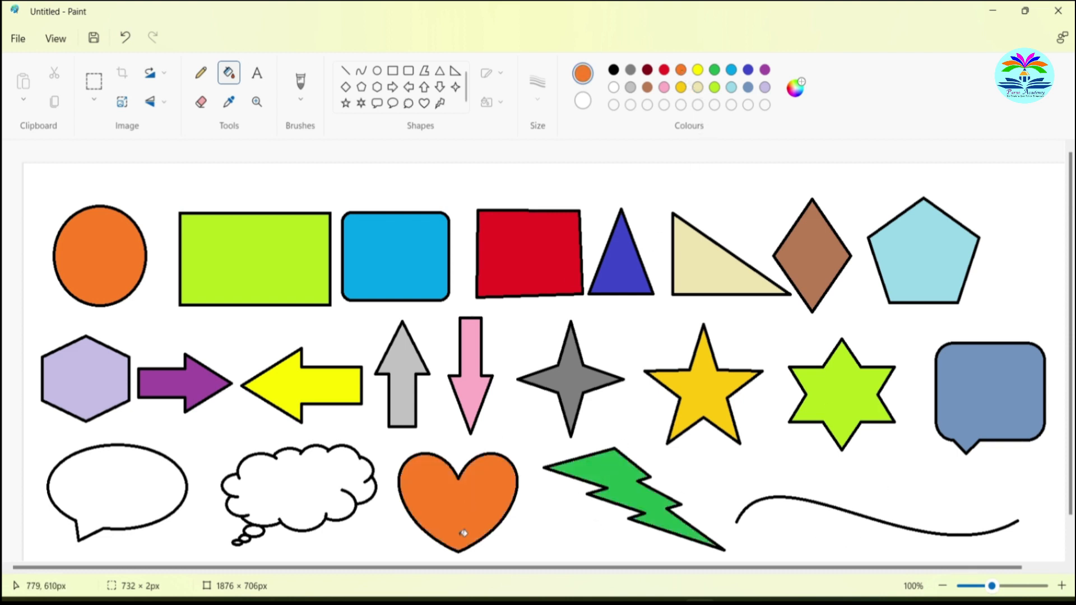
# - Fill the oval callout with red and the cloud callout, including its small tail bubbles, with light grey
pyautogui.click(665, 69)
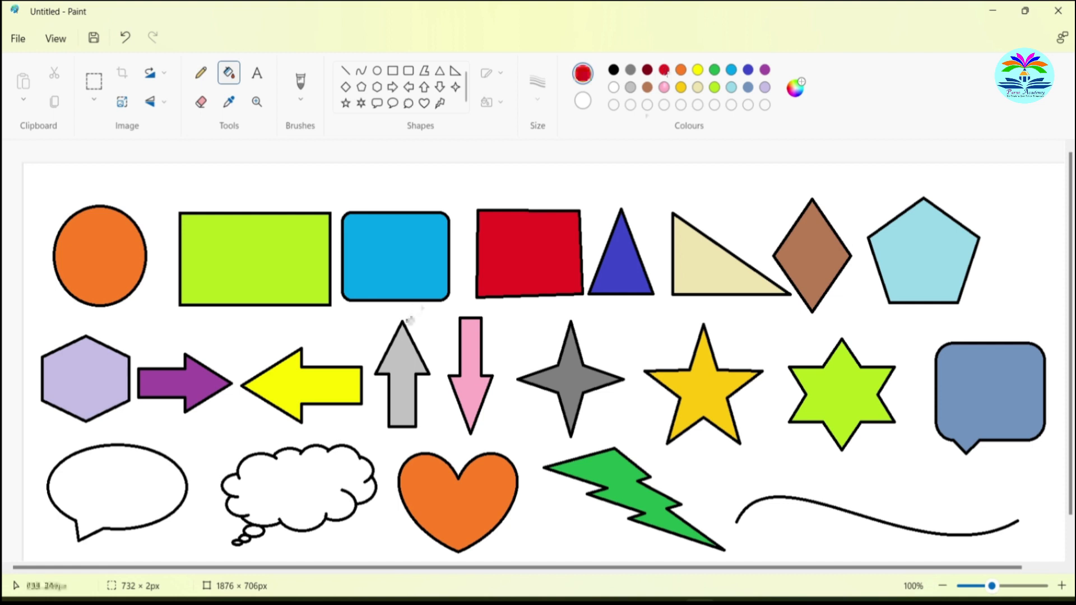
pyautogui.click(122, 483)
pyautogui.click(631, 88)
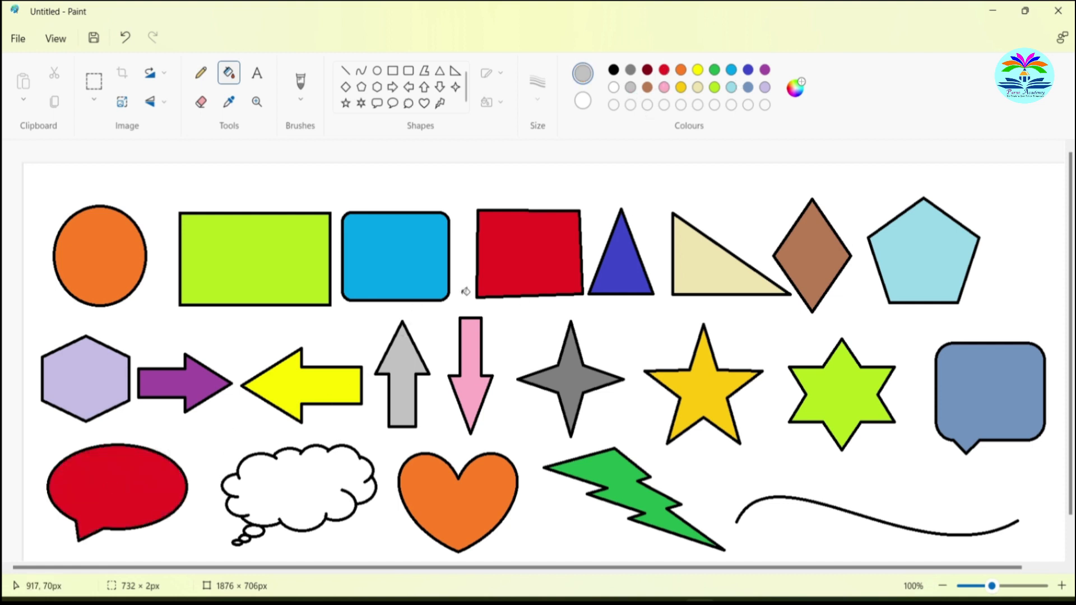
pyautogui.click(304, 488)
pyautogui.click(253, 531)
pyautogui.click(244, 540)
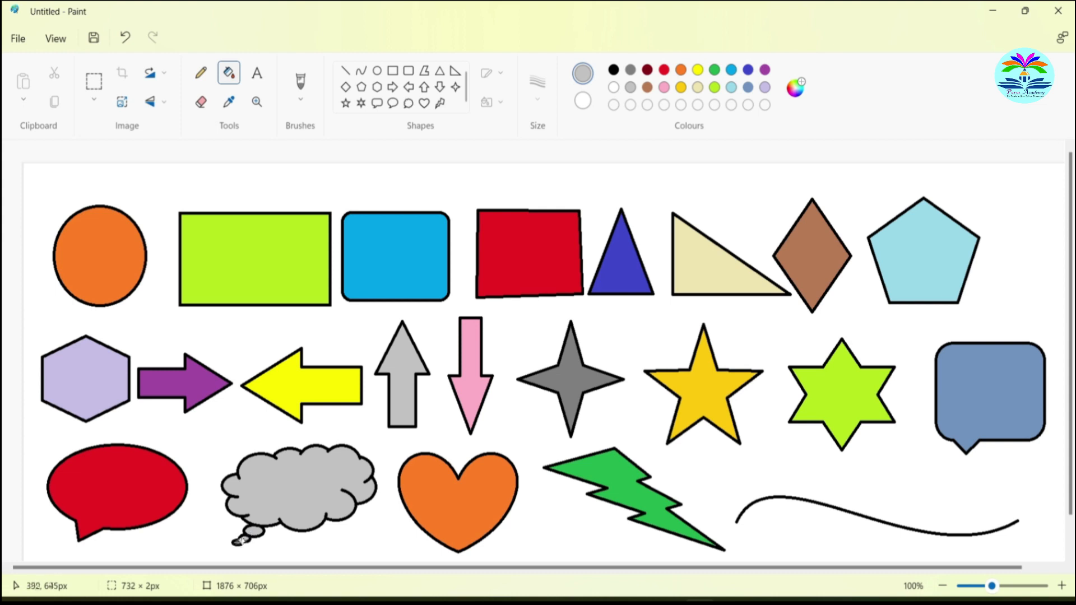